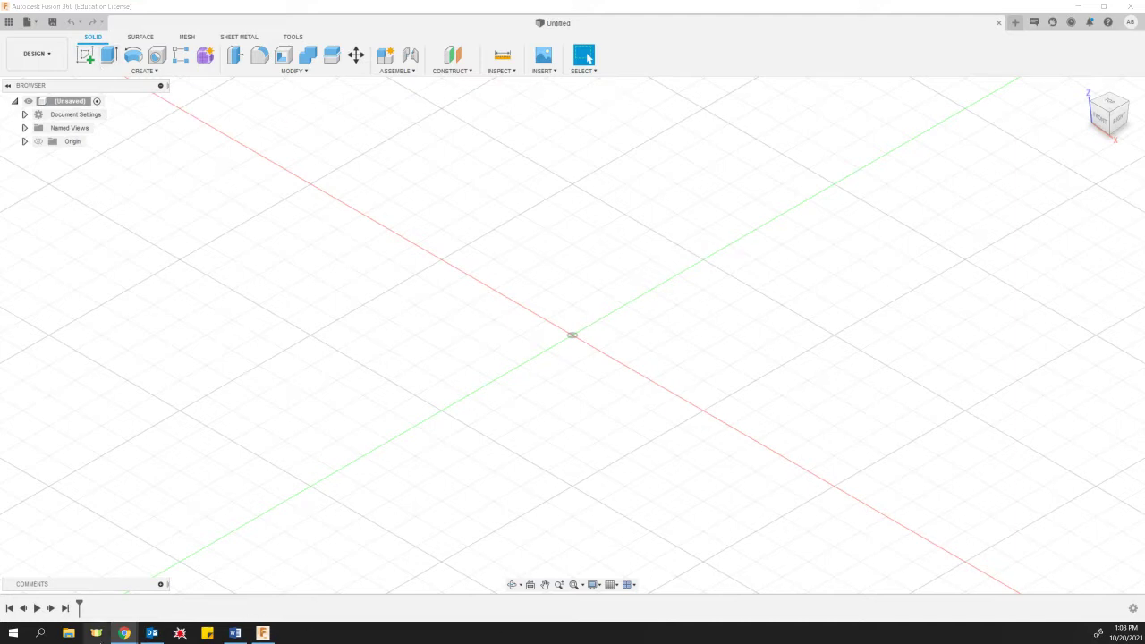
- Switch to Google Chrome and search the web for "toyota logo"
{"action": "right_click", "coordinate": [124, 632]}
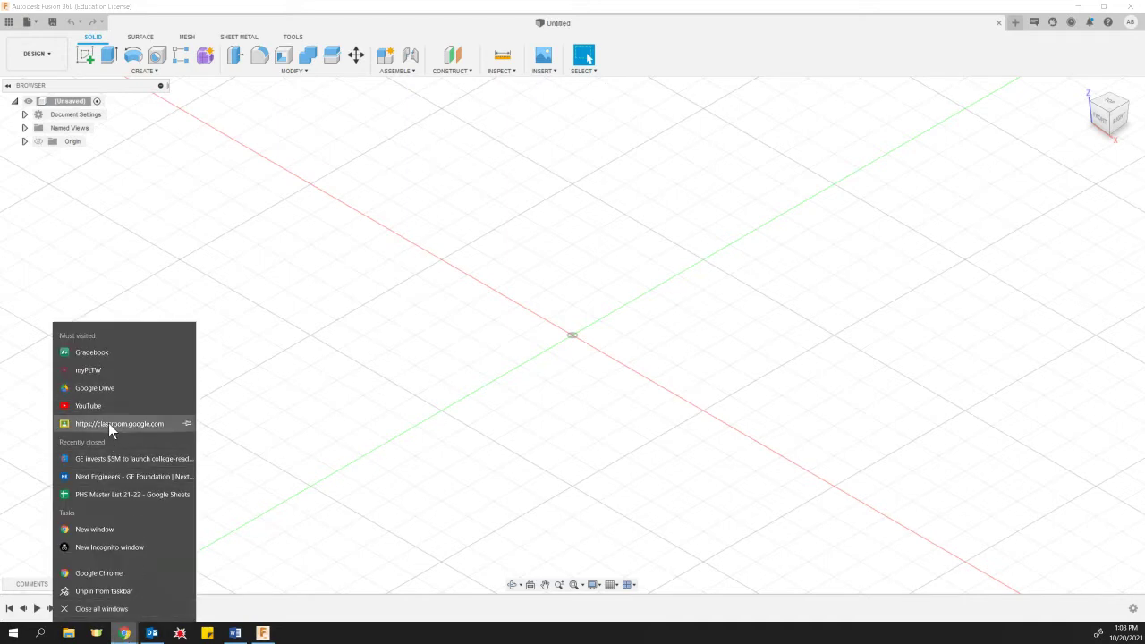
{"action": "left_click", "coordinate": [123, 572]}
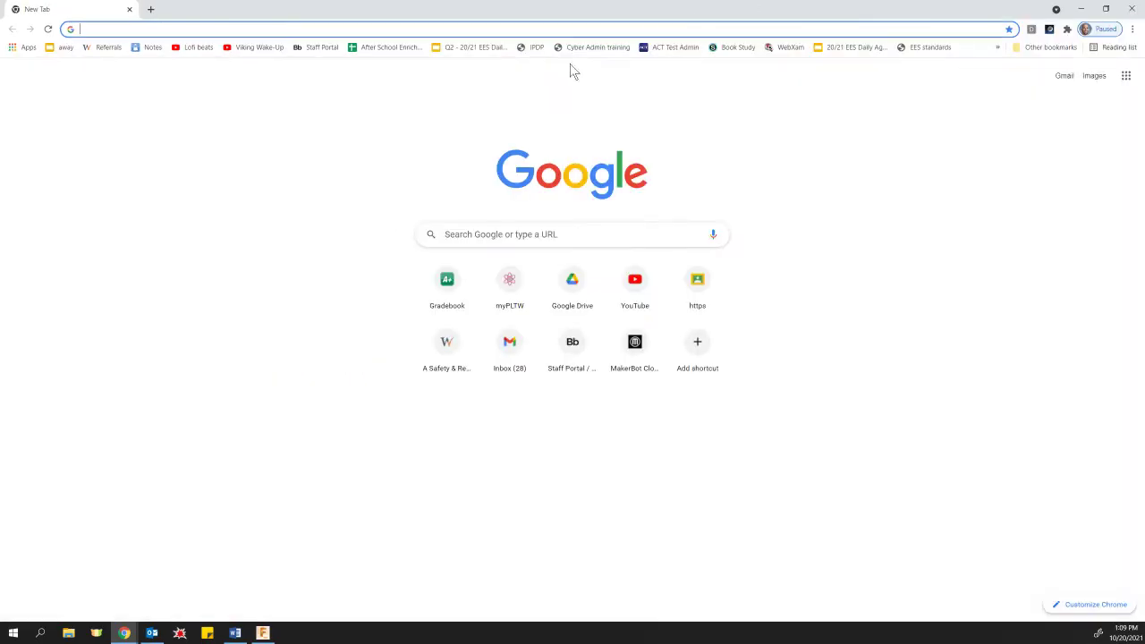
{"action": "left_click", "coordinate": [526, 29]}
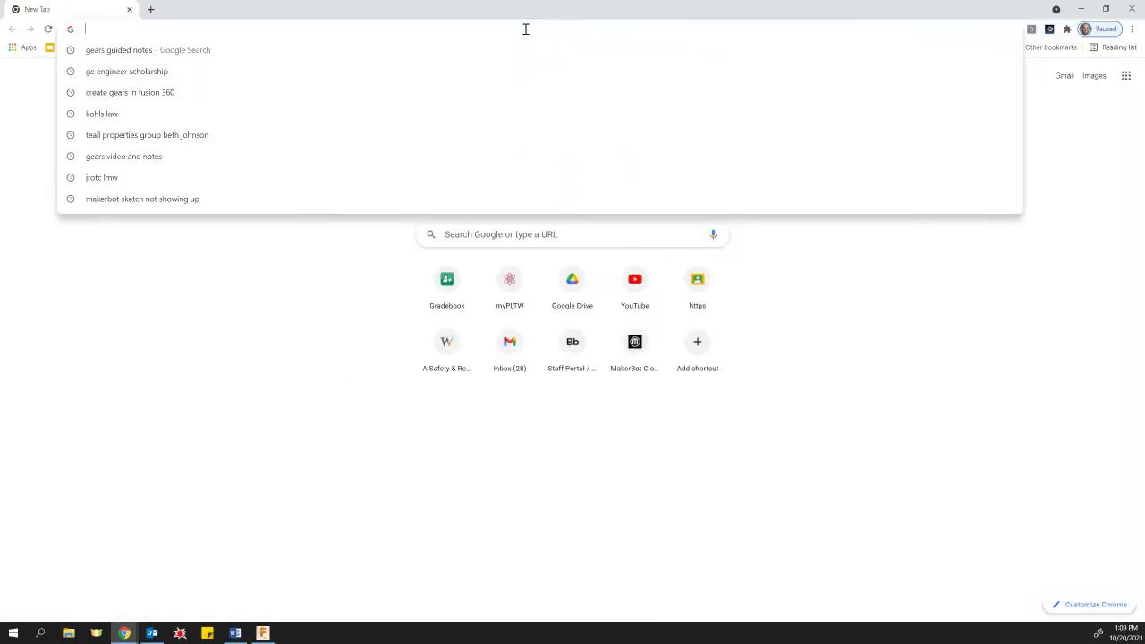
{"action": "type", "text": "toyota log"}
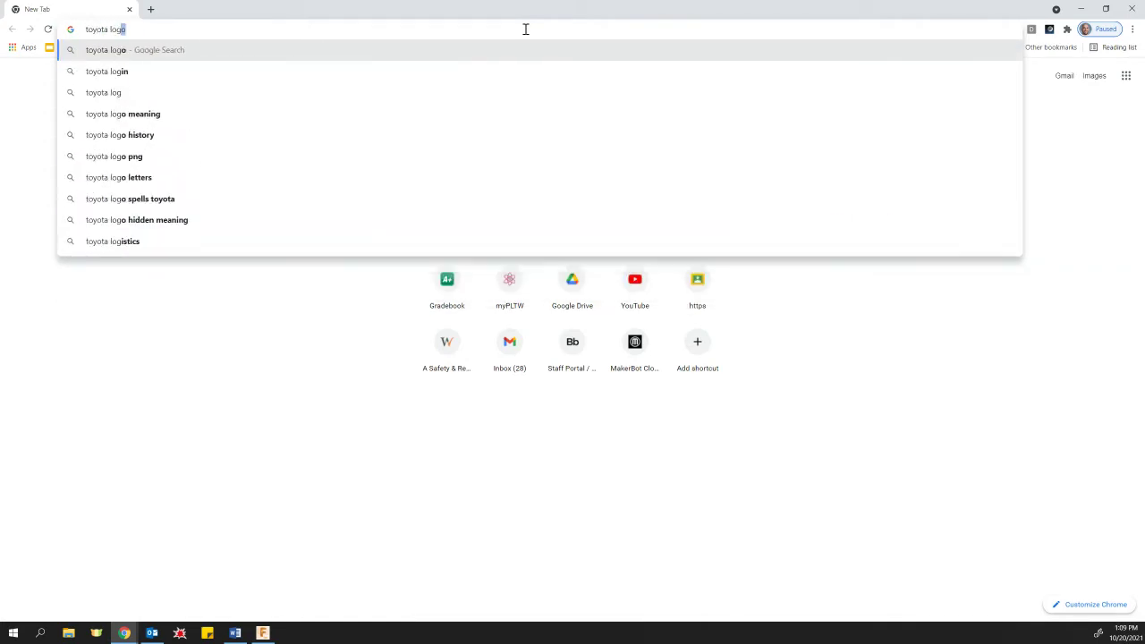
{"action": "key", "text": "Return"}
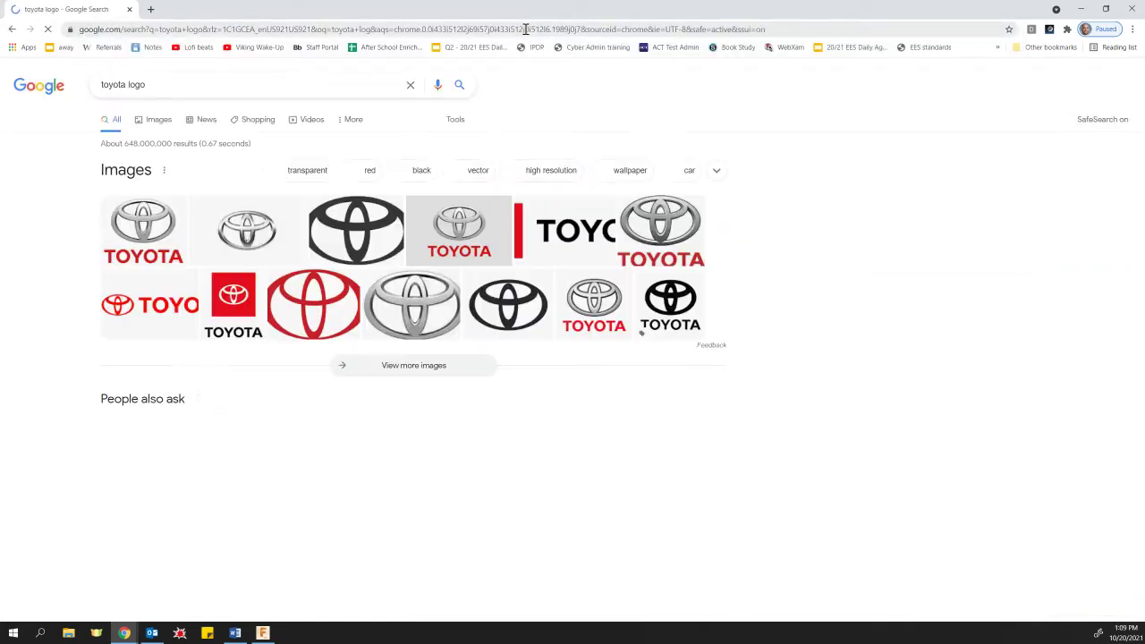
- Save the dark 1000 Logos version of the Toyota logo to Downloads as the PNG image Toyota-logo
{"action": "left_click", "coordinate": [319, 238]}
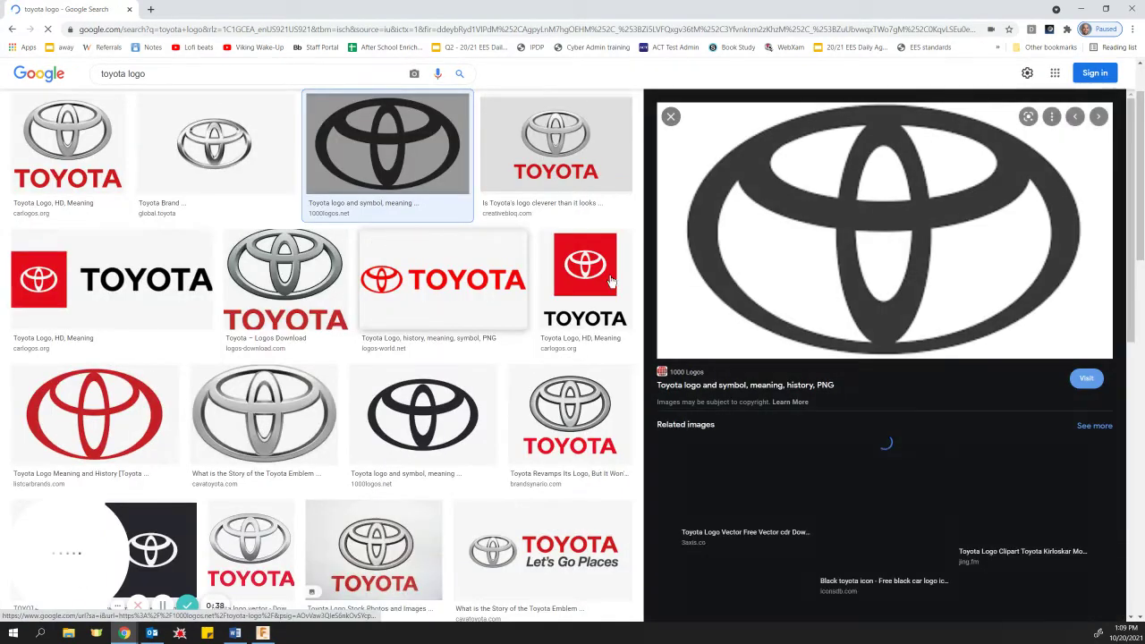
{"action": "right_click", "coordinate": [796, 278]}
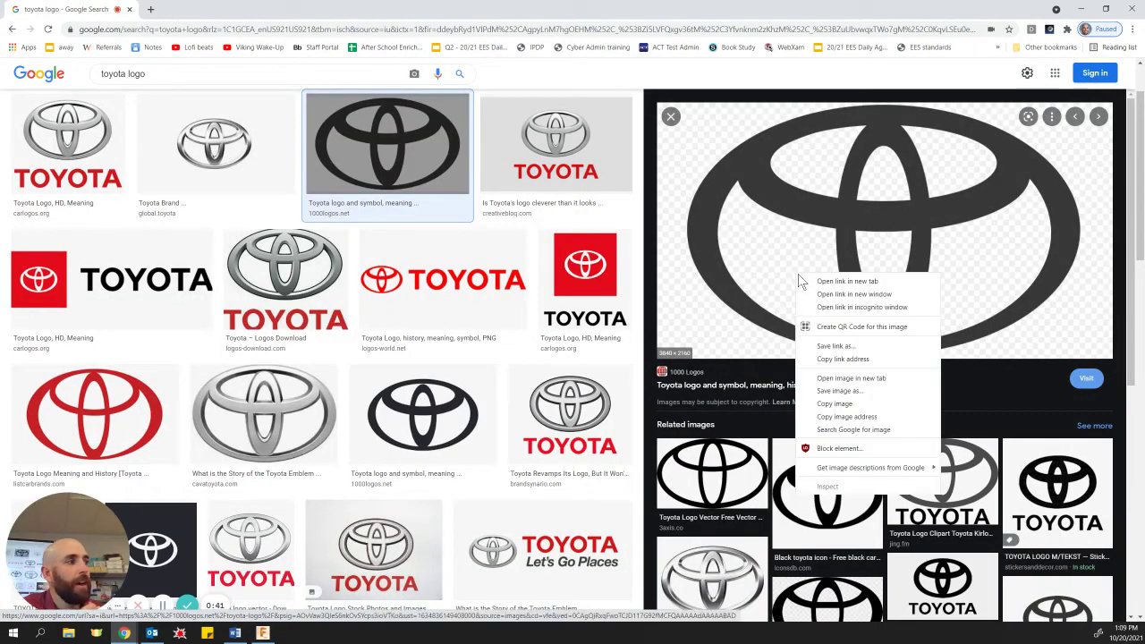
{"action": "left_click", "coordinate": [843, 393]}
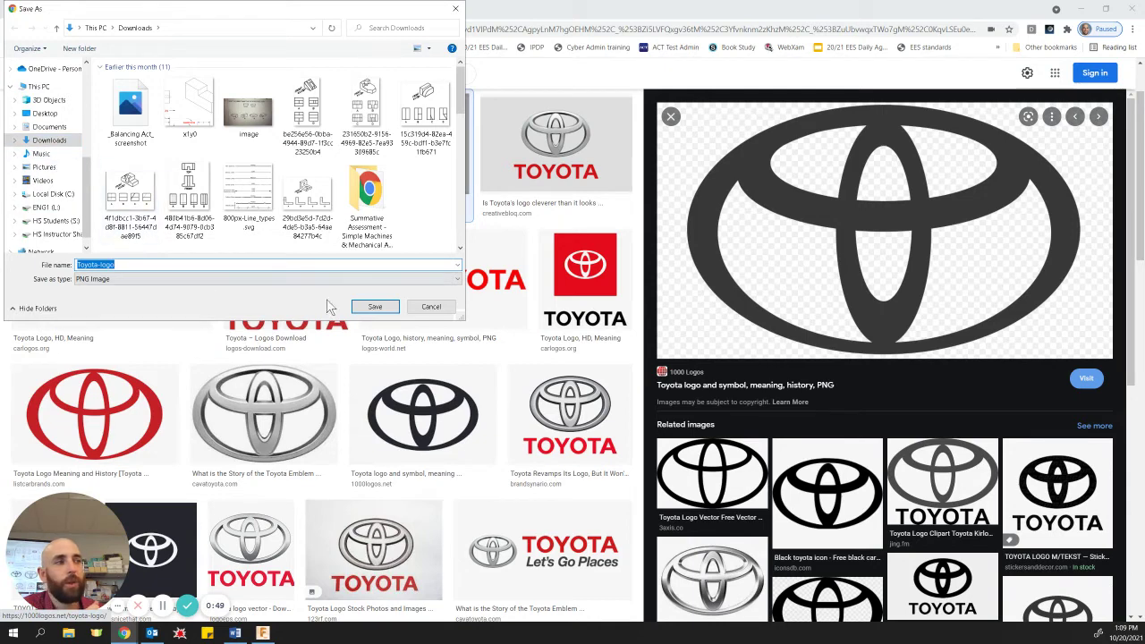
{"action": "left_click", "coordinate": [380, 308]}
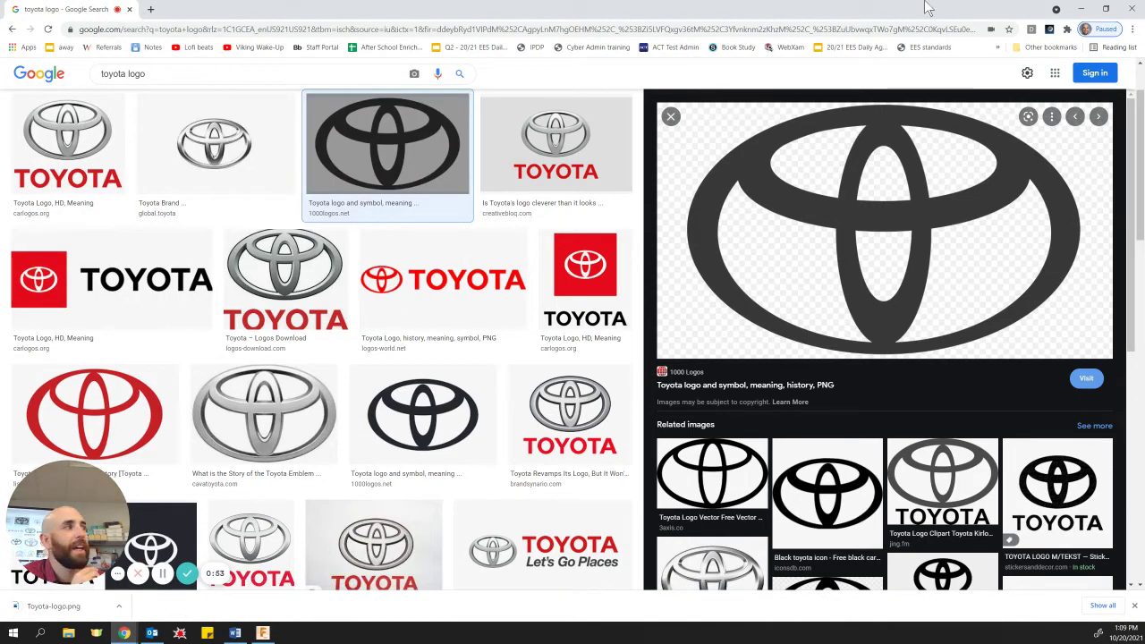
- Return to Fusion 360 and insert Toyota-logo.png from the computer's Downloads folder as a canvas on the XZ plane
{"action": "left_click", "coordinate": [1083, 11]}
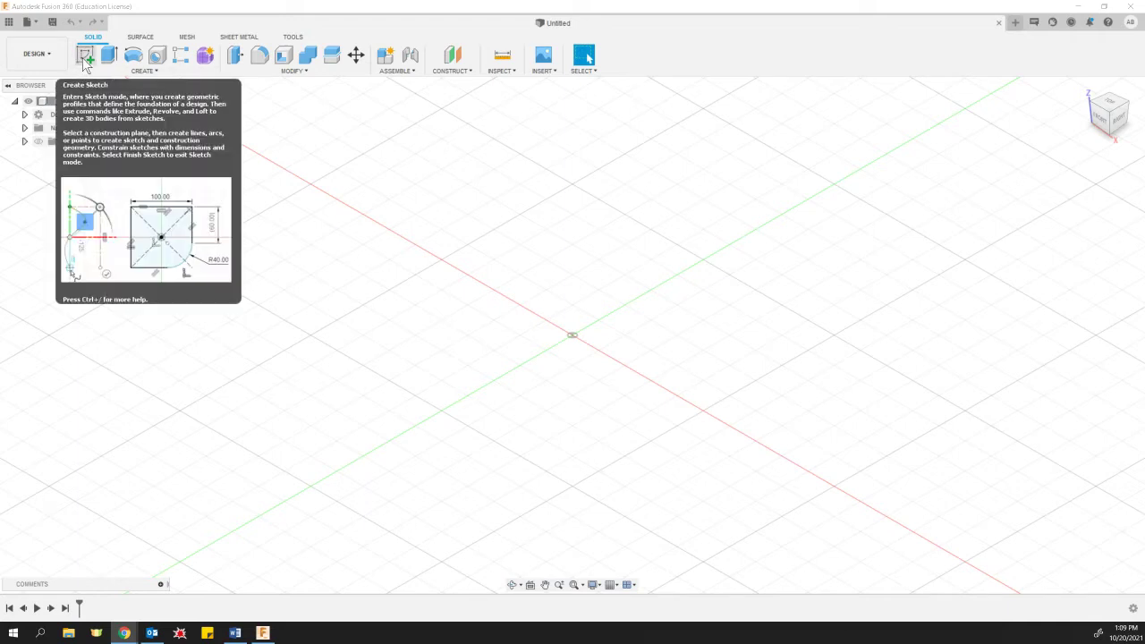
{"action": "left_click", "coordinate": [544, 72]}
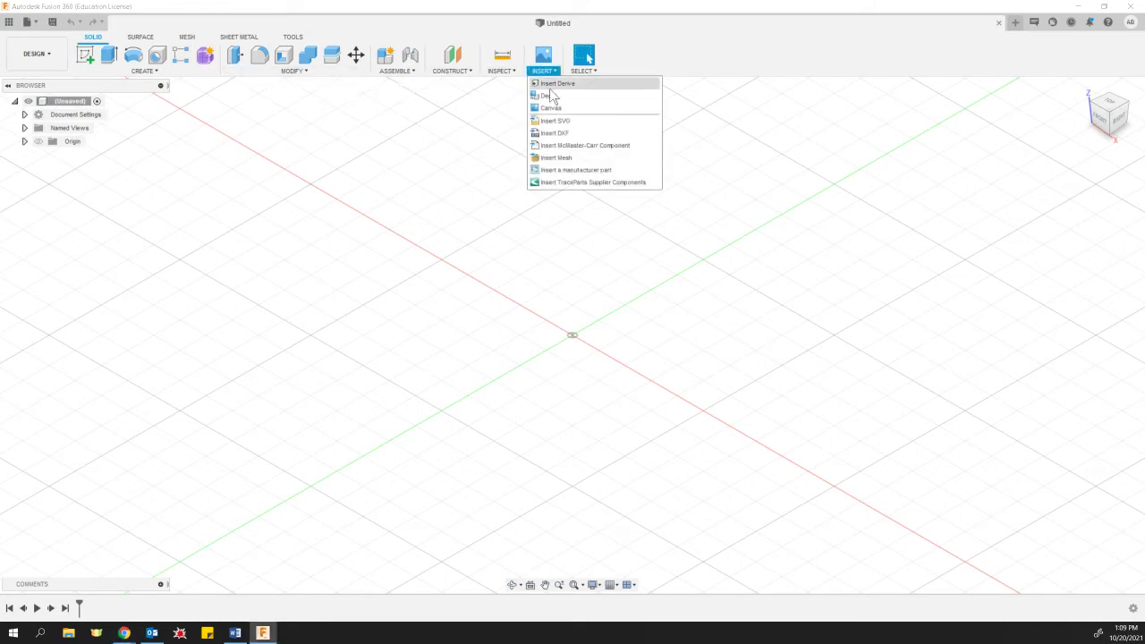
{"action": "left_click", "coordinate": [551, 108]}
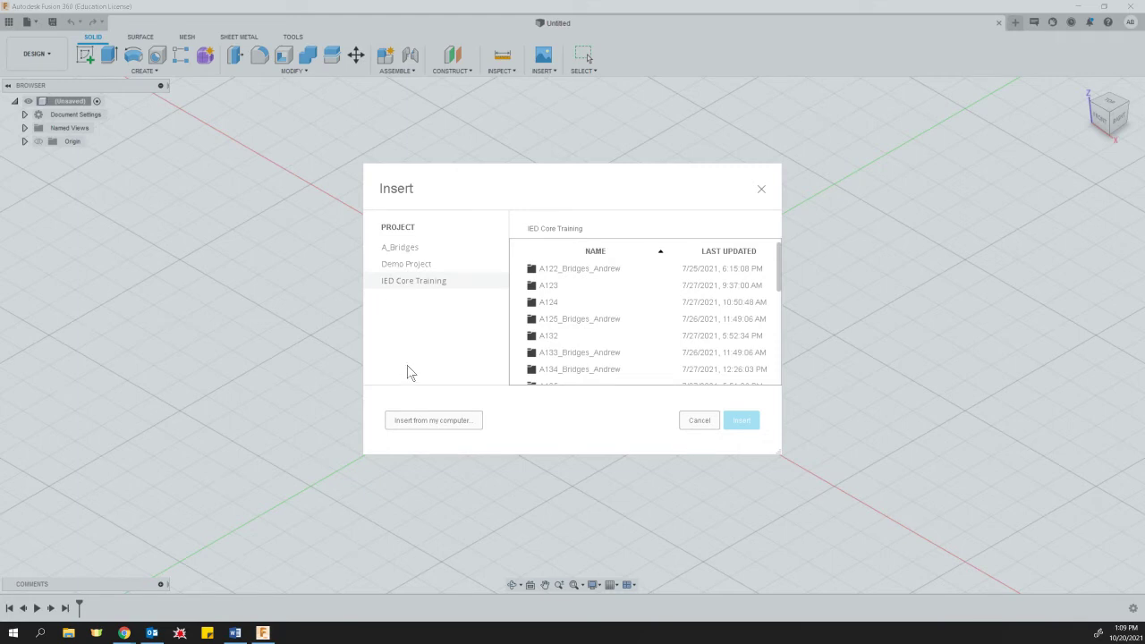
{"action": "left_click", "coordinate": [434, 421]}
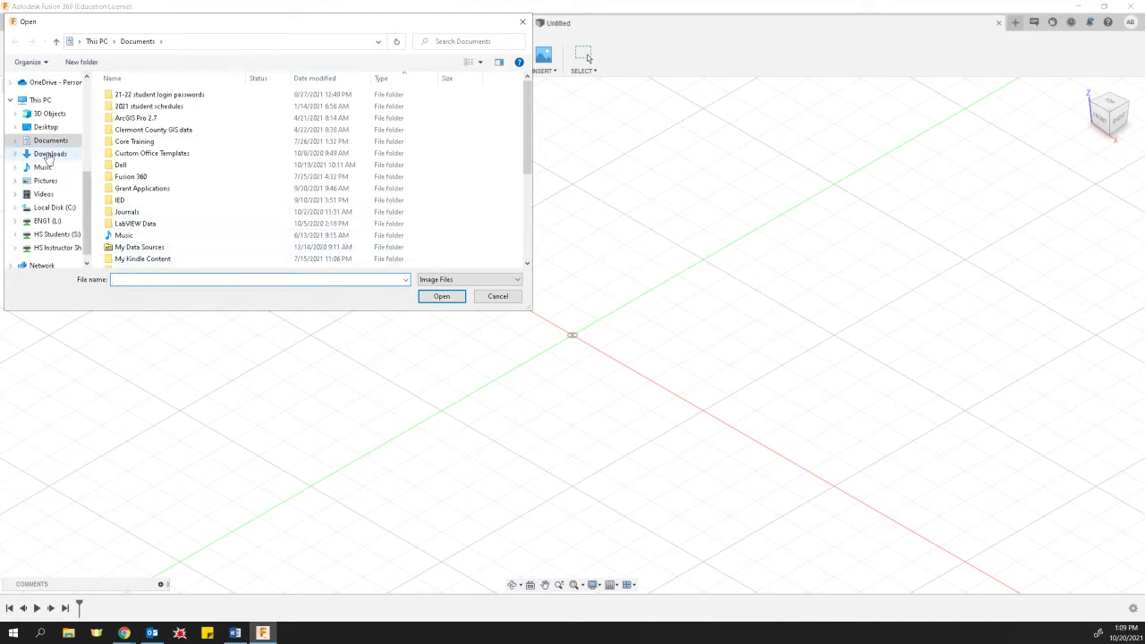
{"action": "left_click", "coordinate": [48, 154]}
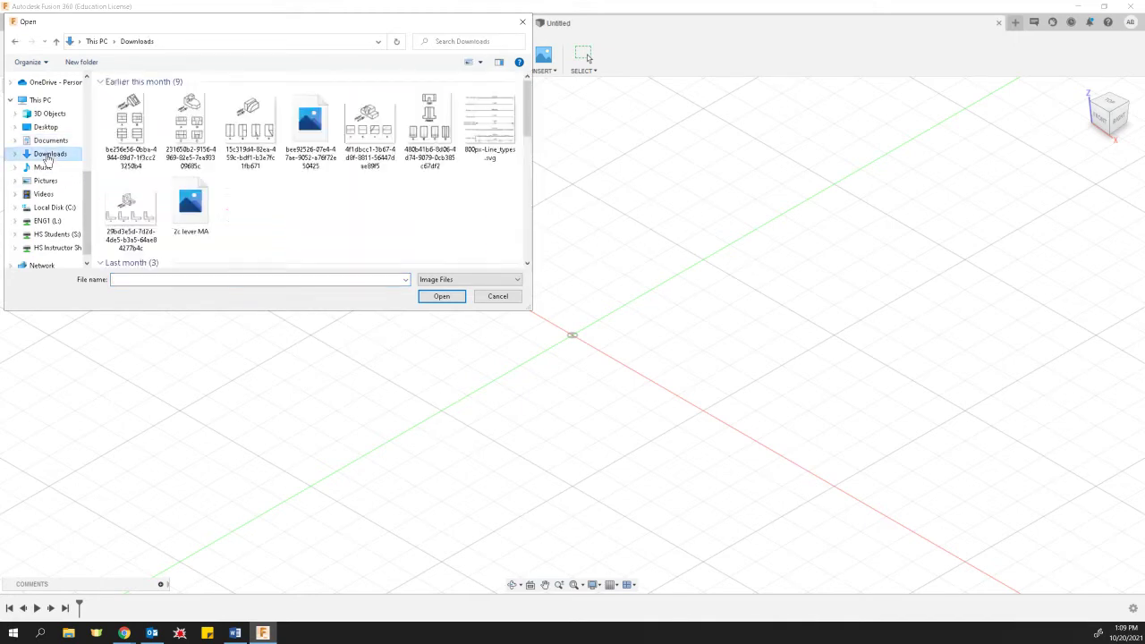
{"action": "double_click", "coordinate": [130, 136]}
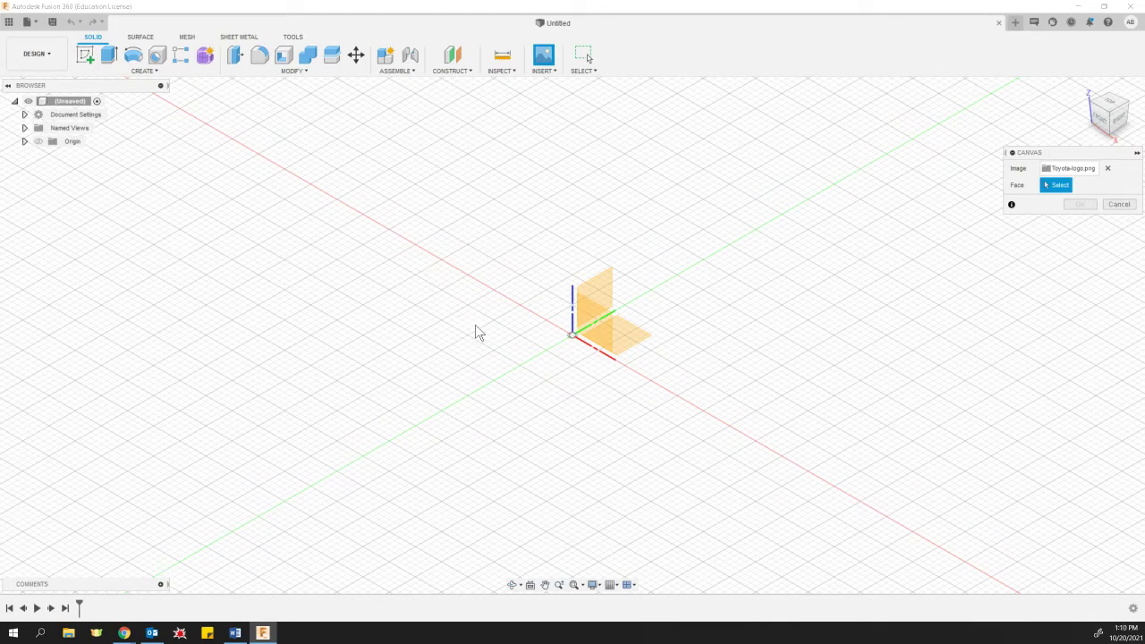
{"action": "left_click", "coordinate": [598, 326]}
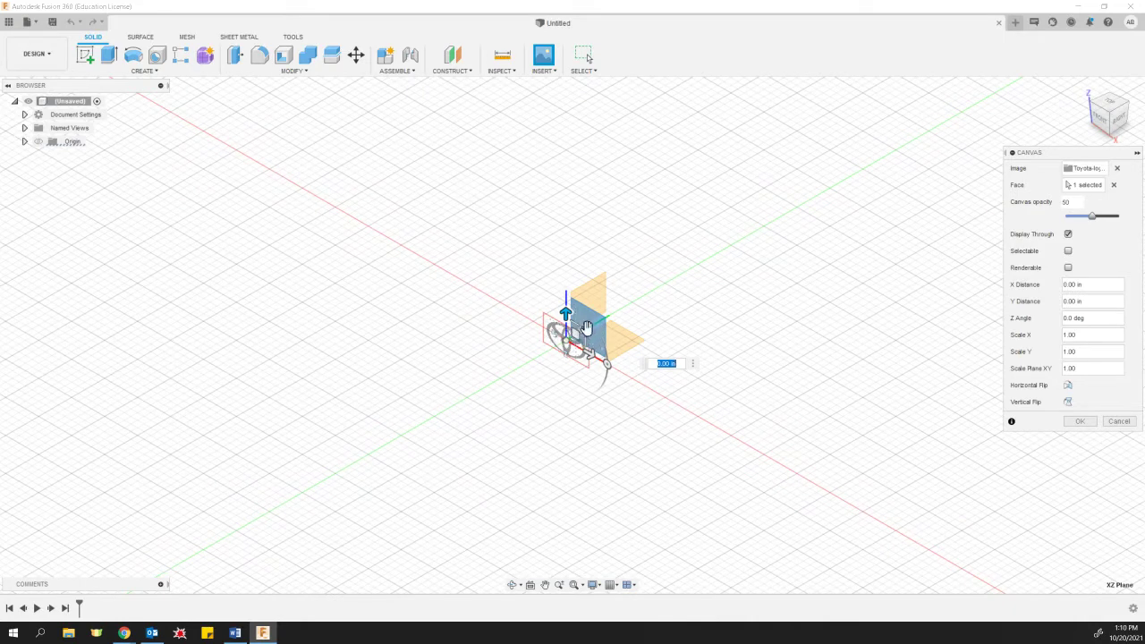
- Move the canvas up 0.10 in, set its Scale X and Scale Y to 3, and confirm the placement
{"action": "mouse_move", "coordinate": [567, 315]}
{"action": "left_mouse_down"}
{"action": "mouse_move", "coordinate": [565, 330]}
{"action": "mouse_move", "coordinate": [555, 270]}
{"action": "mouse_move", "coordinate": [563, 316]}
{"action": "mouse_move", "coordinate": [564, 305]}
{"action": "left_mouse_up"}
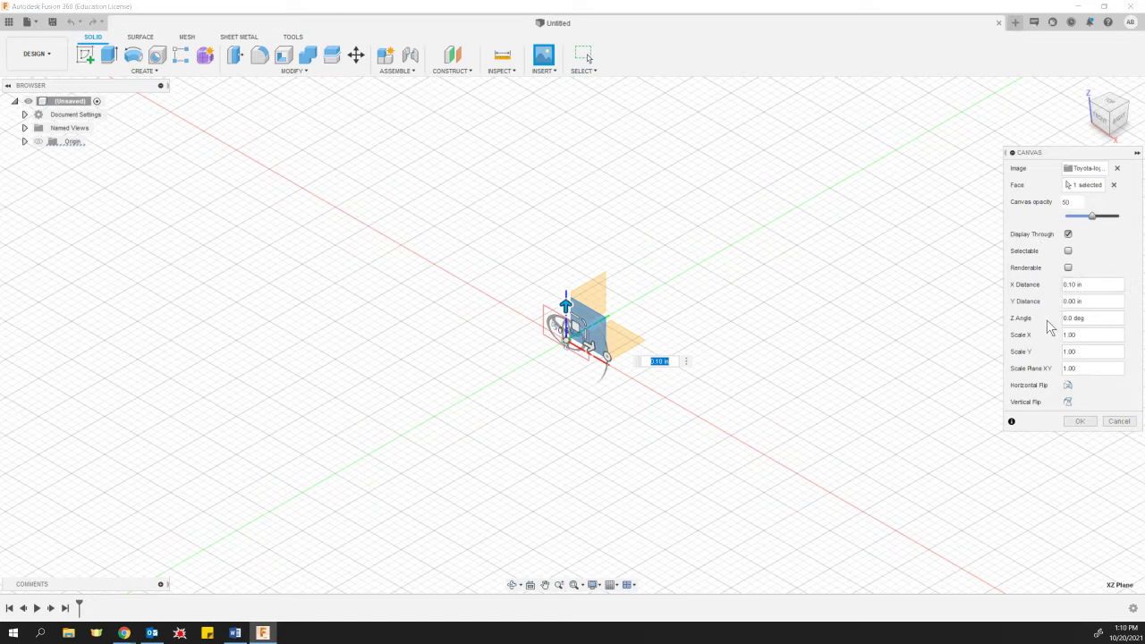
{"action": "left_click", "coordinate": [1082, 334]}
{"action": "double_click", "coordinate": [1087, 333]}
{"action": "type", "text": "3"}
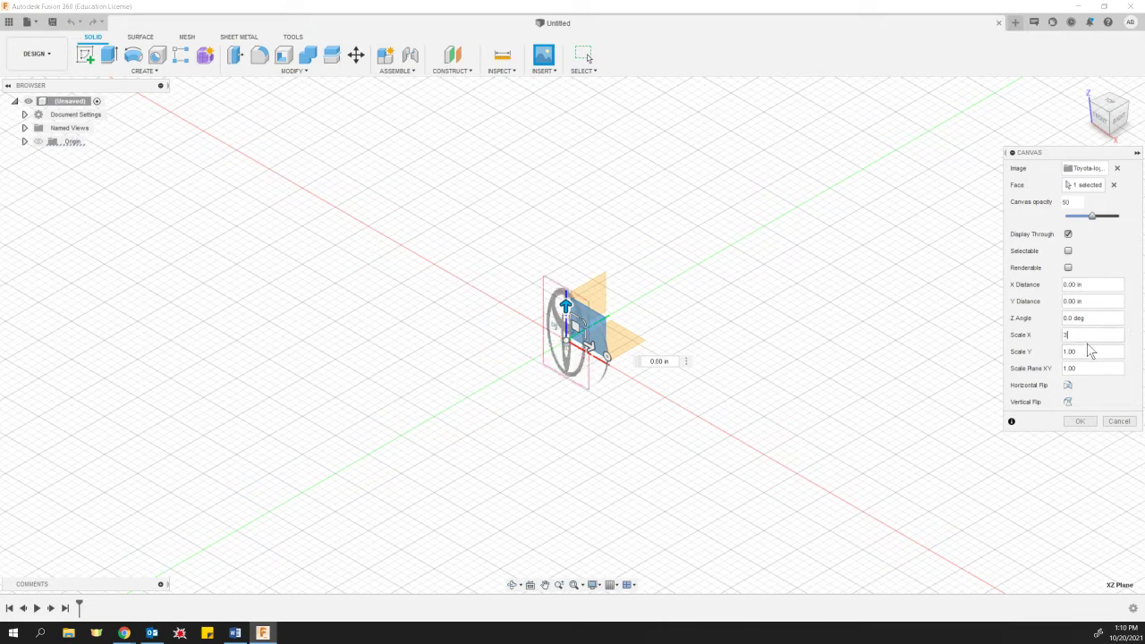
{"action": "double_click", "coordinate": [1082, 352]}
{"action": "type", "text": "3"}
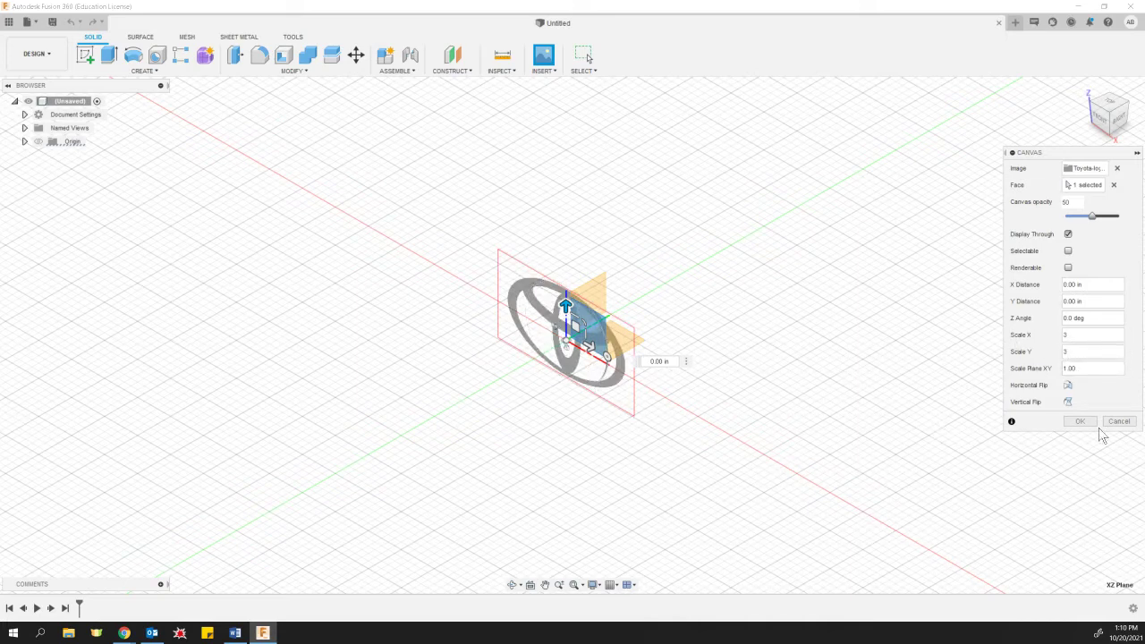
{"action": "left_click", "coordinate": [1078, 422]}
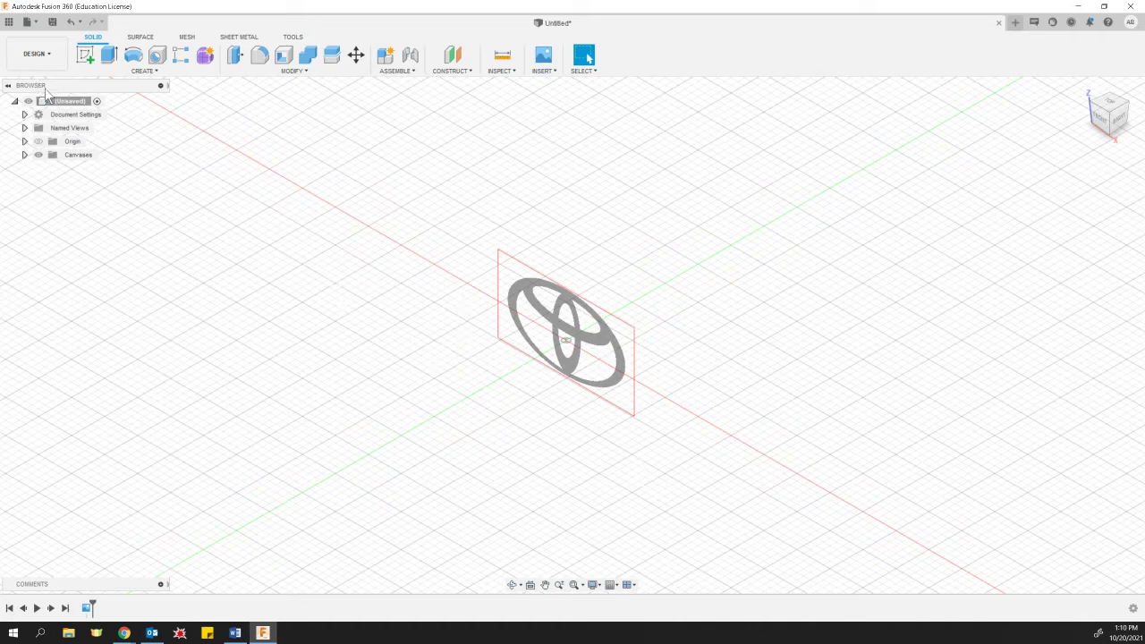
- Start a sketch on the XZ plane that holds the logo canvas
{"action": "left_click", "coordinate": [86, 58]}
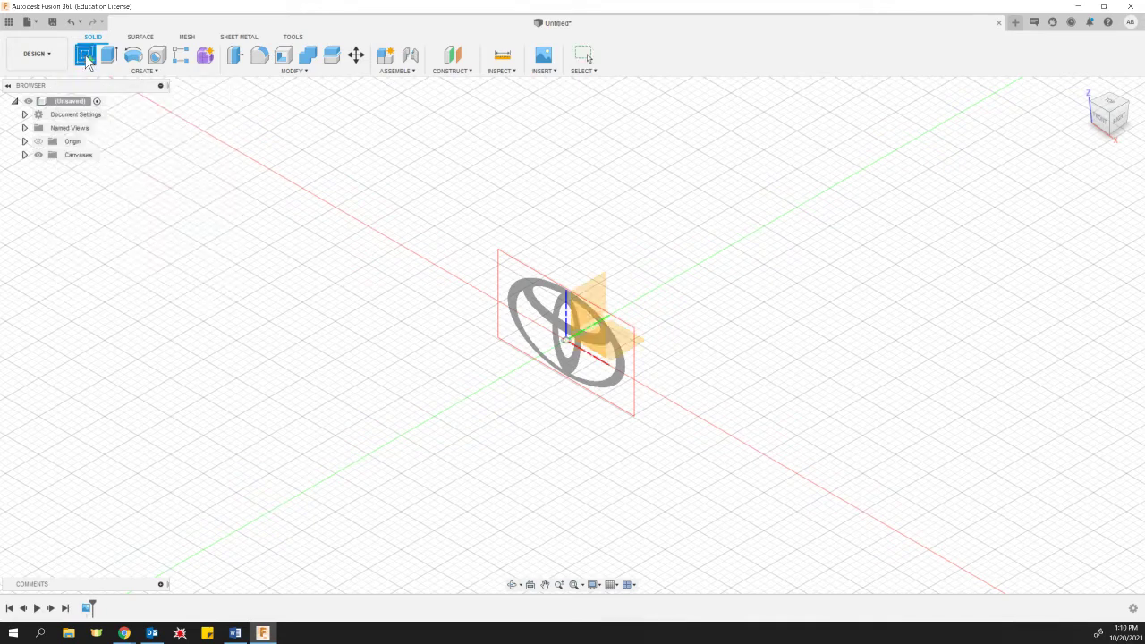
{"action": "left_click", "coordinate": [597, 328]}
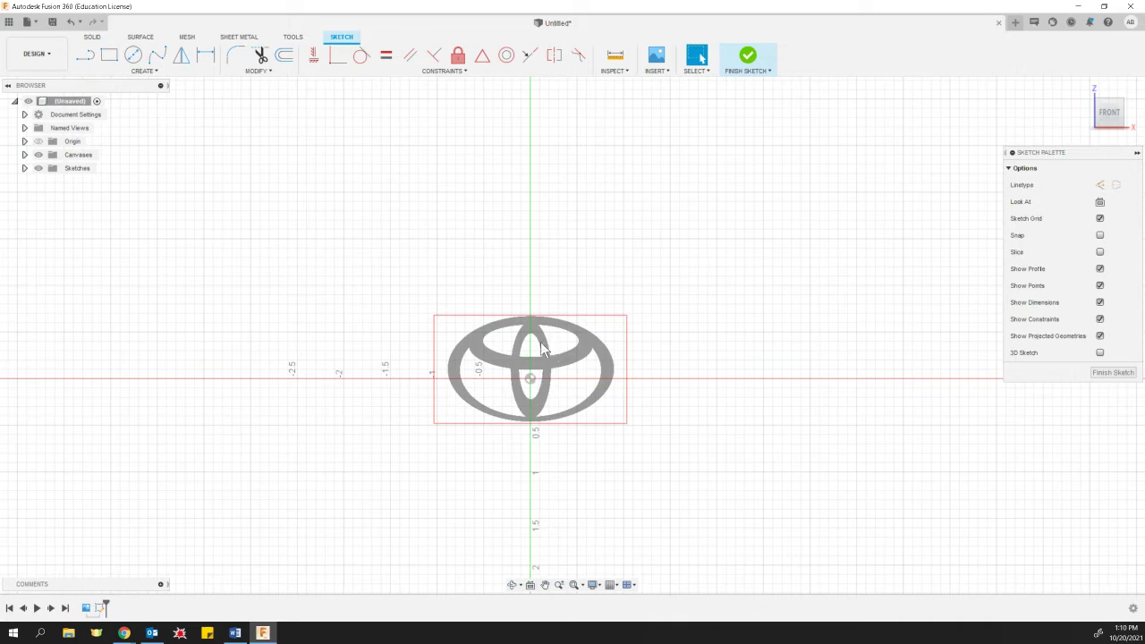
{"action": "left_click", "coordinate": [139, 72]}
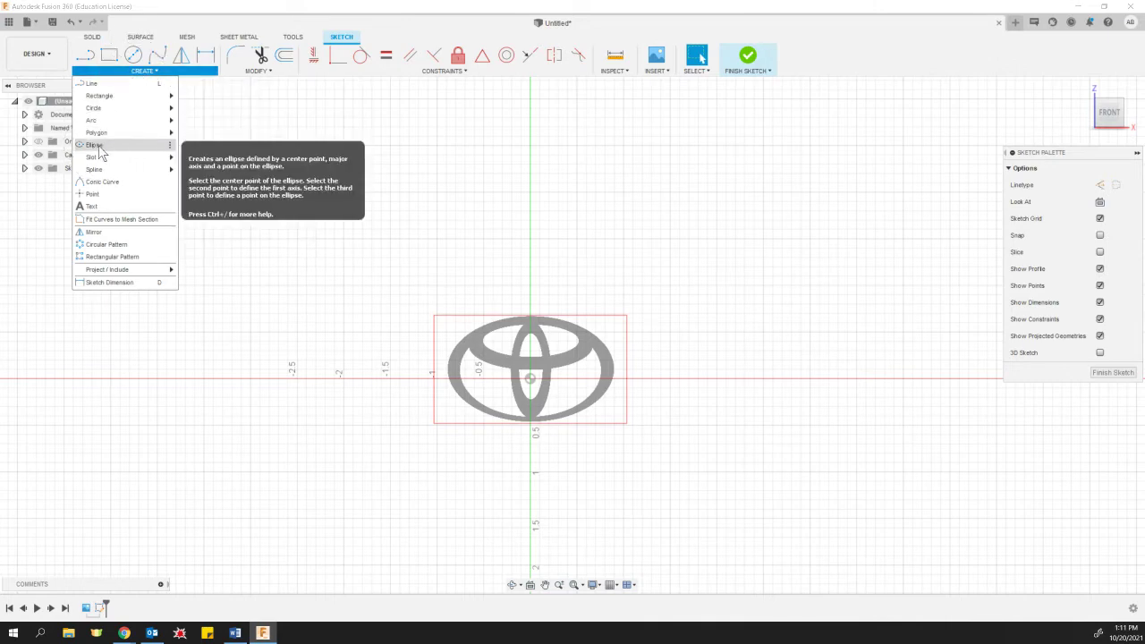
{"action": "mouse_move", "coordinate": [106, 173]}
{"action": "mouse_move", "coordinate": [102, 102]}
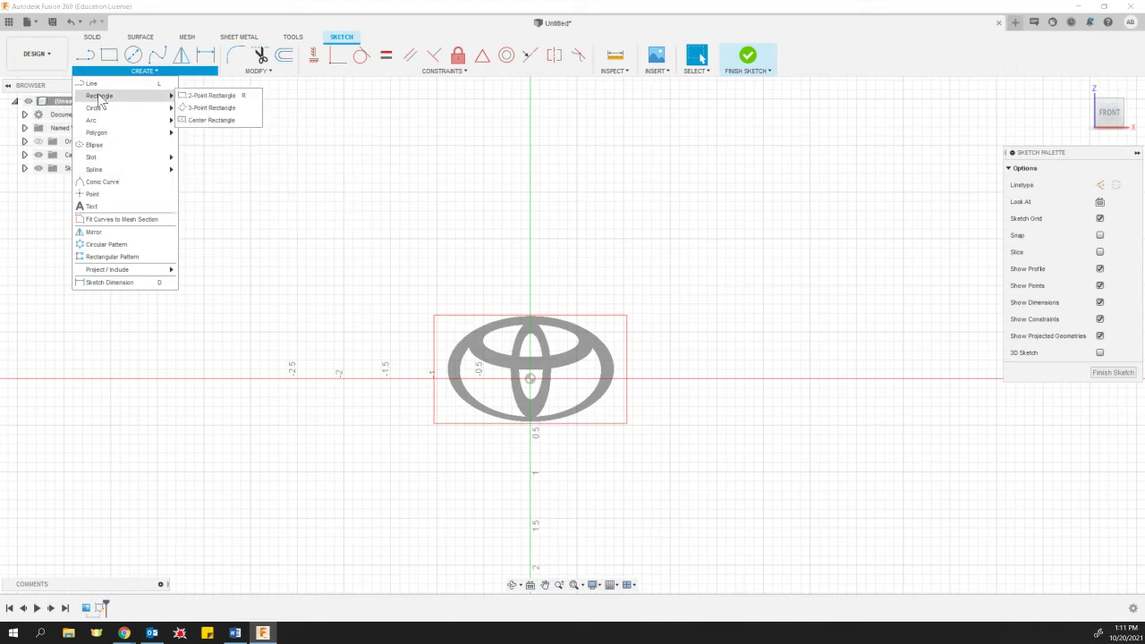
- Trace the left half of the logo's outer oval with a fit point spline, from its top centre to its bottom centre
{"action": "left_click", "coordinate": [157, 55]}
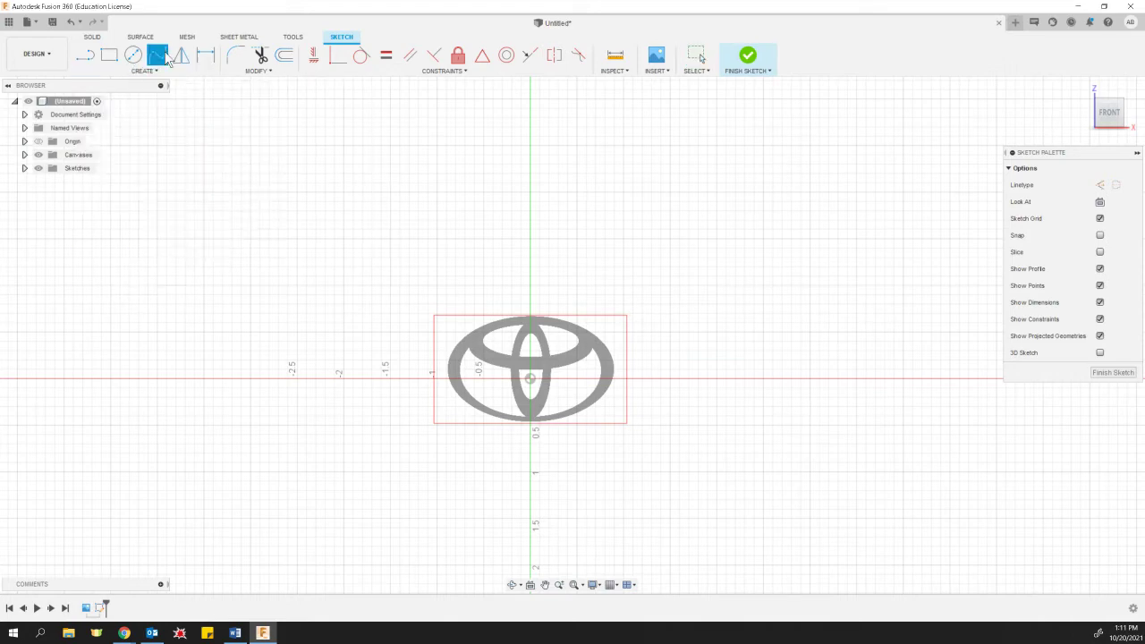
{"action": "left_click", "coordinate": [530, 316]}
{"action": "left_click", "coordinate": [487, 323]}
{"action": "left_click", "coordinate": [453, 348]}
{"action": "left_click", "coordinate": [447, 368]}
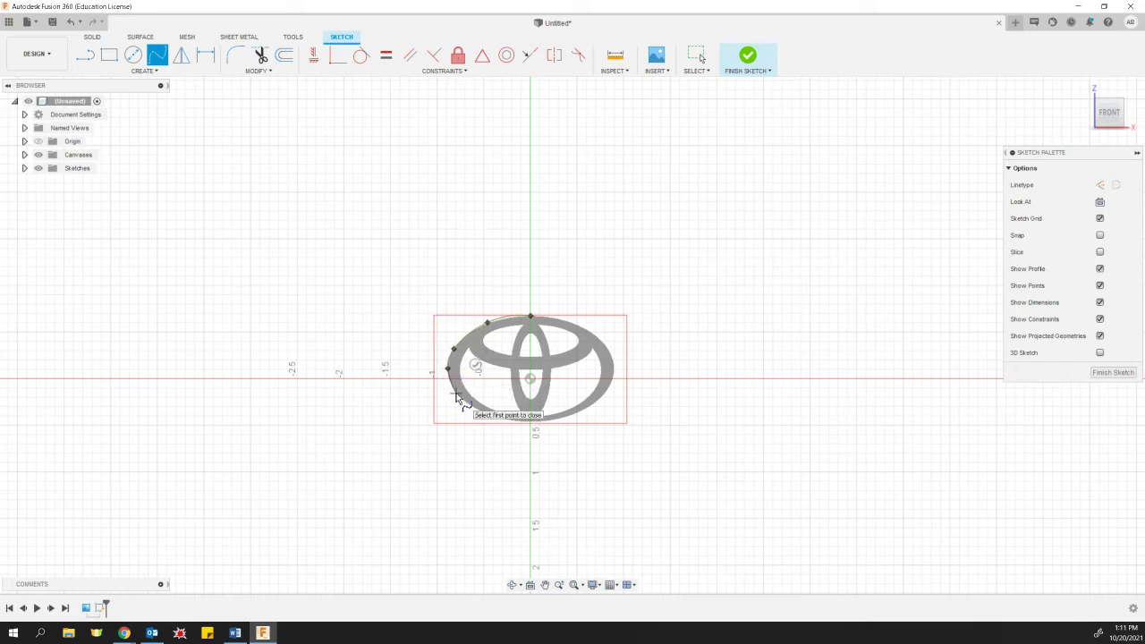
{"action": "left_click", "coordinate": [456, 393]}
{"action": "left_click", "coordinate": [485, 413]}
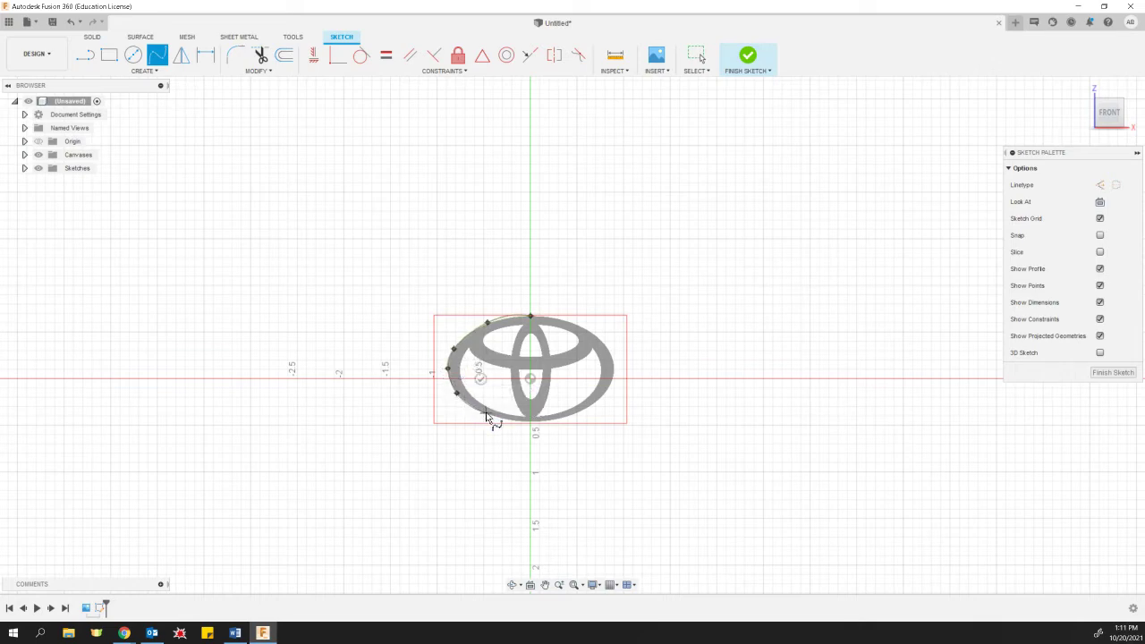
{"action": "left_click", "coordinate": [528, 421]}
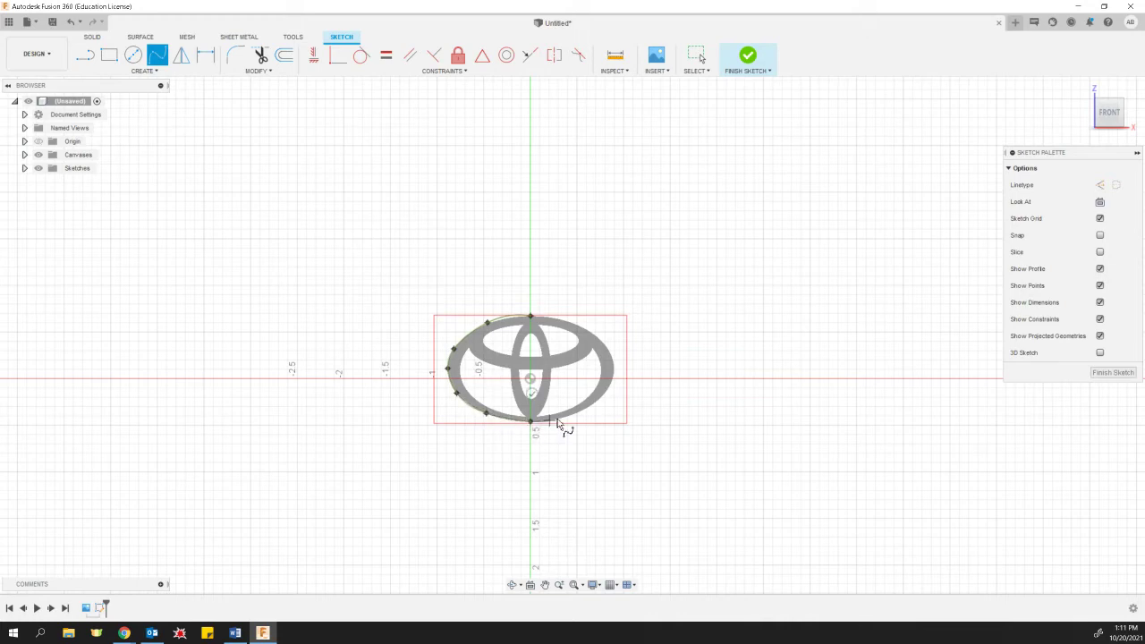
- Continue the spline up the right half of the logo's outer oval and close it at the starting point at the top centre
{"action": "left_click", "coordinate": [578, 413]}
{"action": "left_click", "coordinate": [608, 388]}
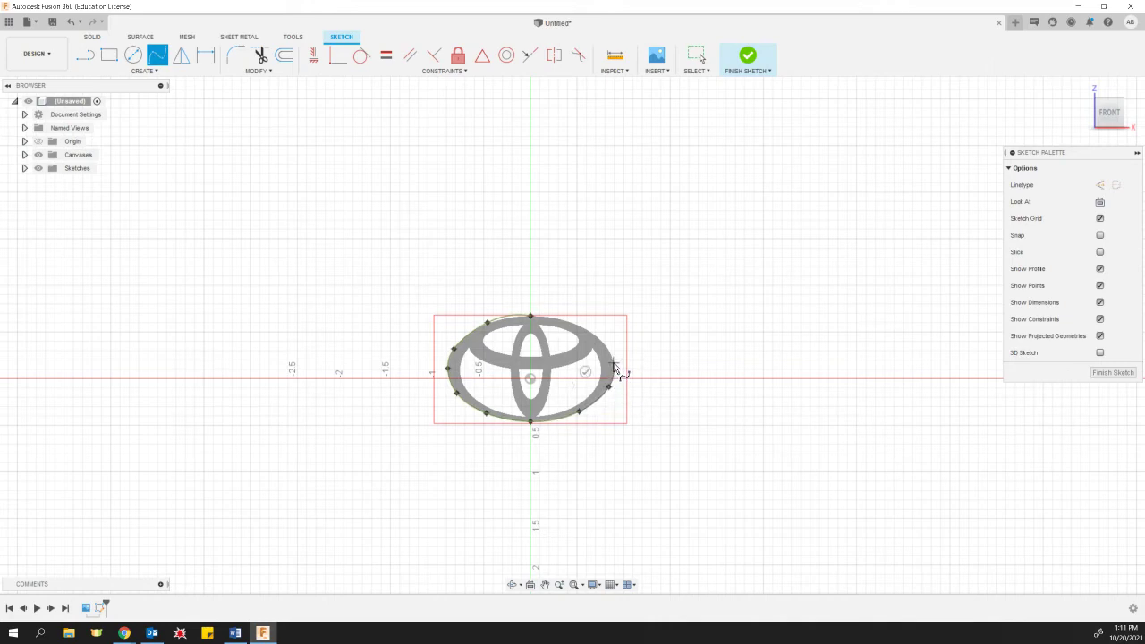
{"action": "left_click", "coordinate": [614, 363]}
{"action": "left_click", "coordinate": [598, 338]}
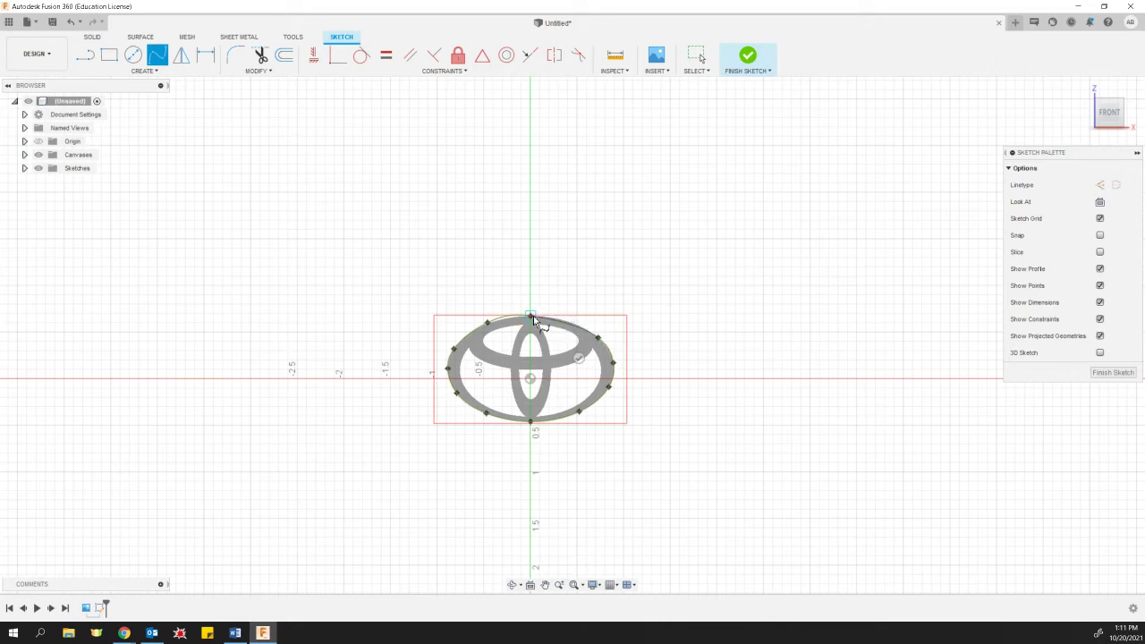
{"action": "left_click", "coordinate": [615, 586]}
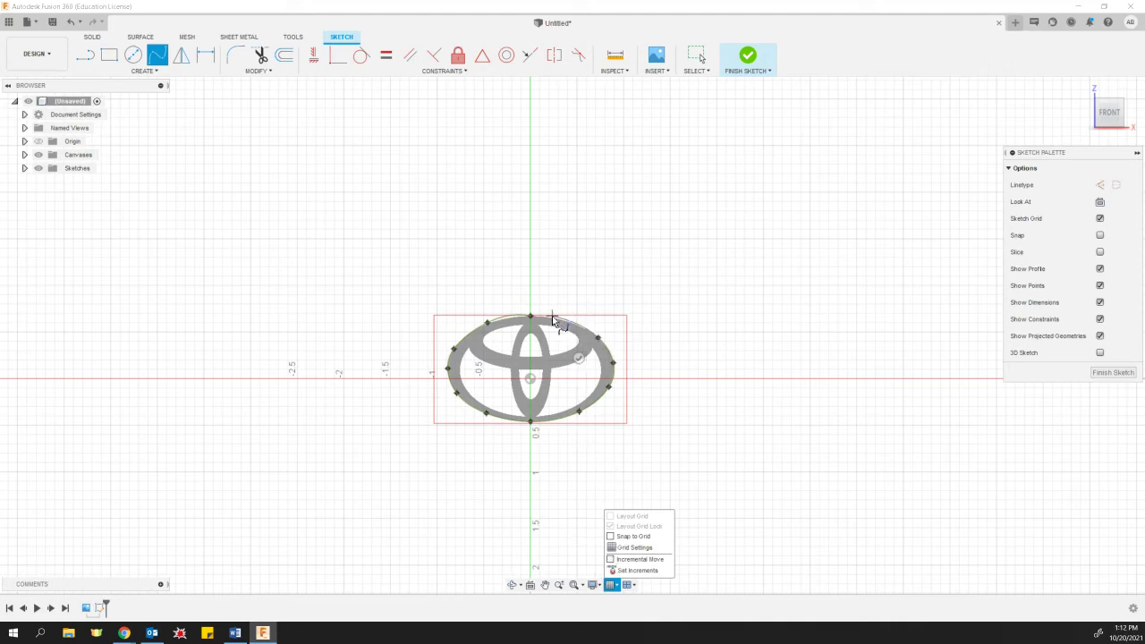
{"action": "scroll", "coordinate": [552, 316], "scroll_direction": "up", "scroll_amount": 5}
{"action": "scroll", "coordinate": [551, 317], "scroll_direction": "up", "scroll_amount": 1}
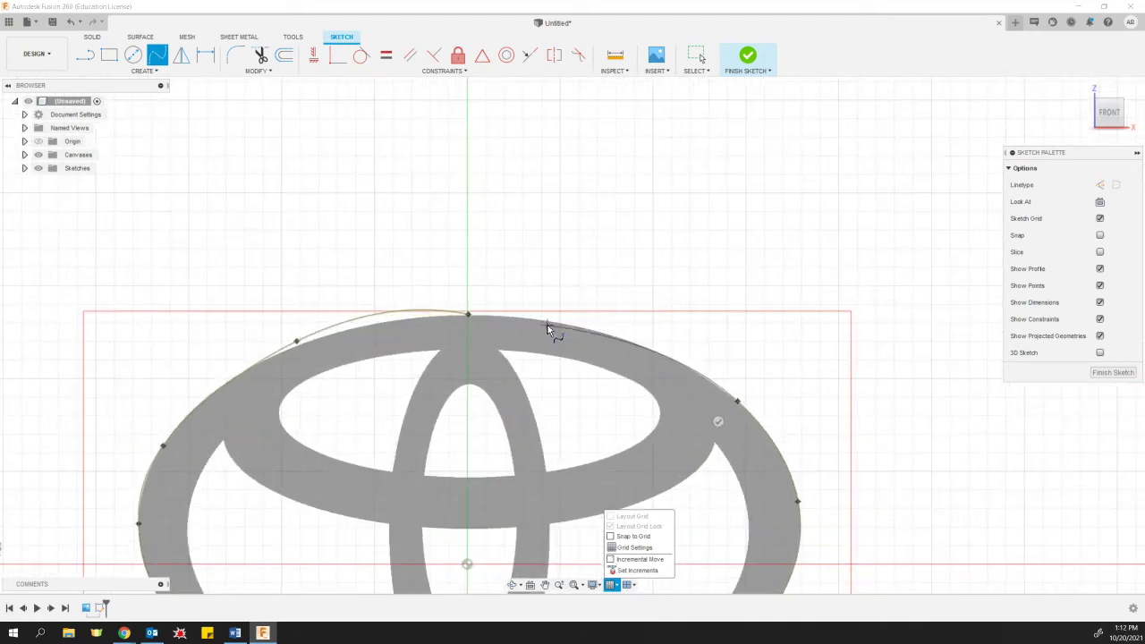
{"action": "left_click", "coordinate": [546, 320]}
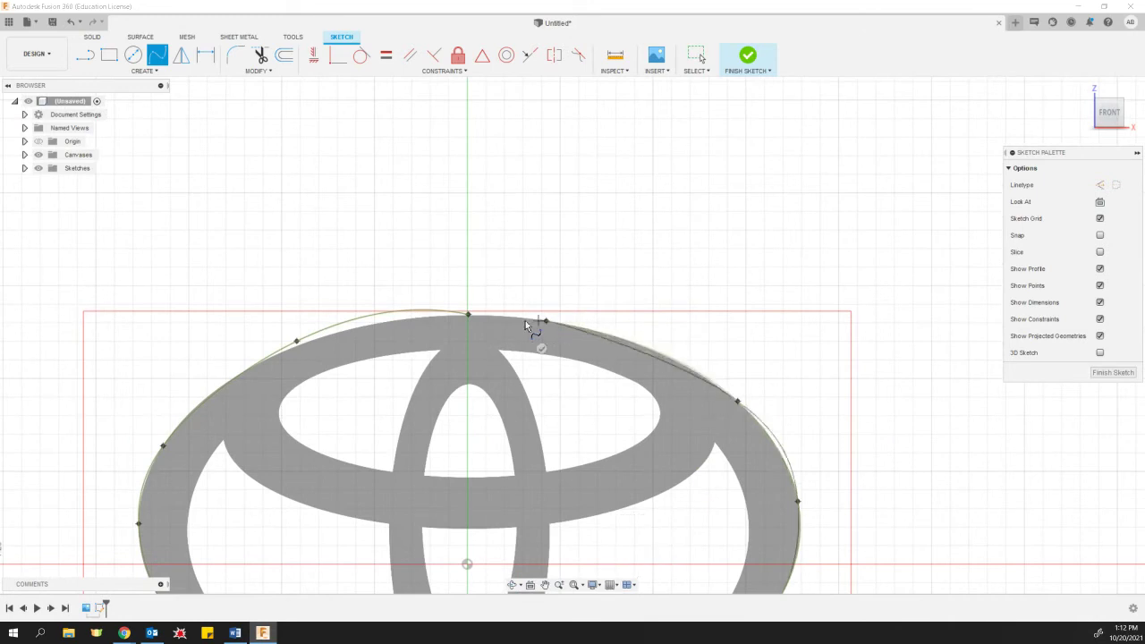
{"action": "left_click", "coordinate": [469, 314]}
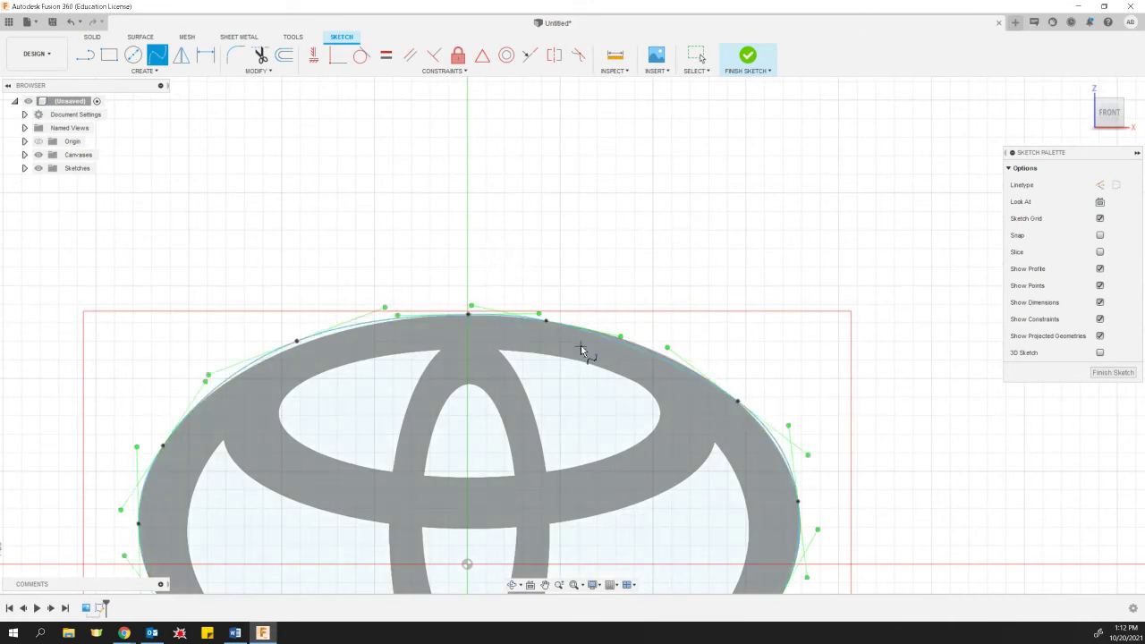
{"action": "scroll", "coordinate": [582, 349], "scroll_direction": "down", "scroll_amount": 3}
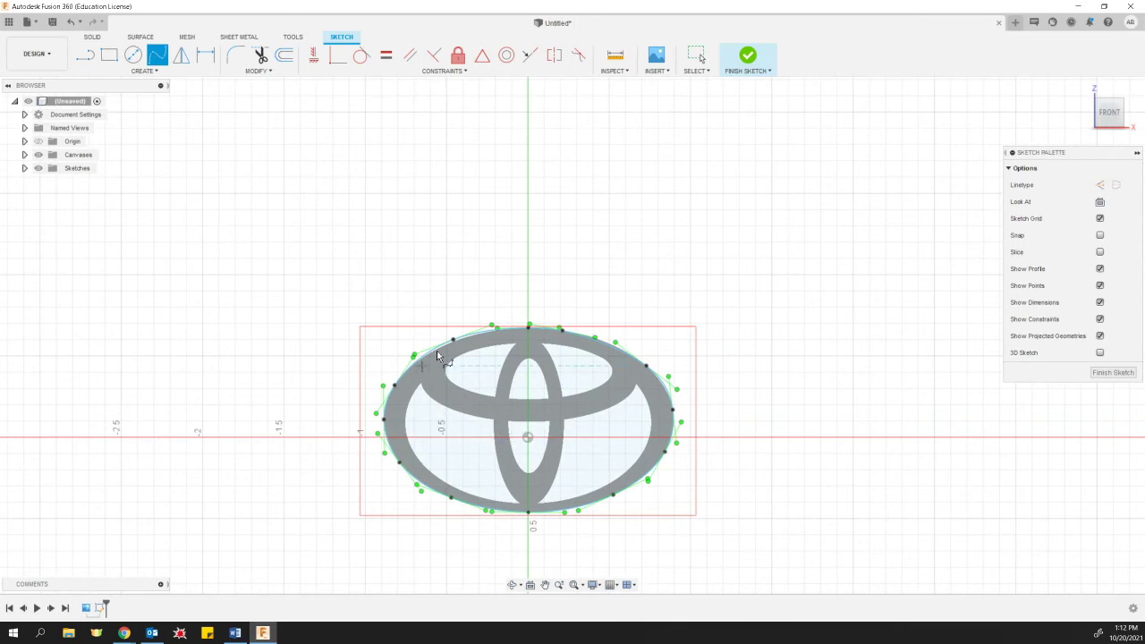
- Trace the curved outer edge of the logo's upper-left opening with a fit point spline, from its upper to its lower inner corner
{"action": "left_click", "coordinate": [515, 343]}
{"action": "left_click", "coordinate": [475, 349]}
{"action": "left_click", "coordinate": [447, 367]}
{"action": "left_click", "coordinate": [451, 382]}
{"action": "left_click", "coordinate": [477, 391]}
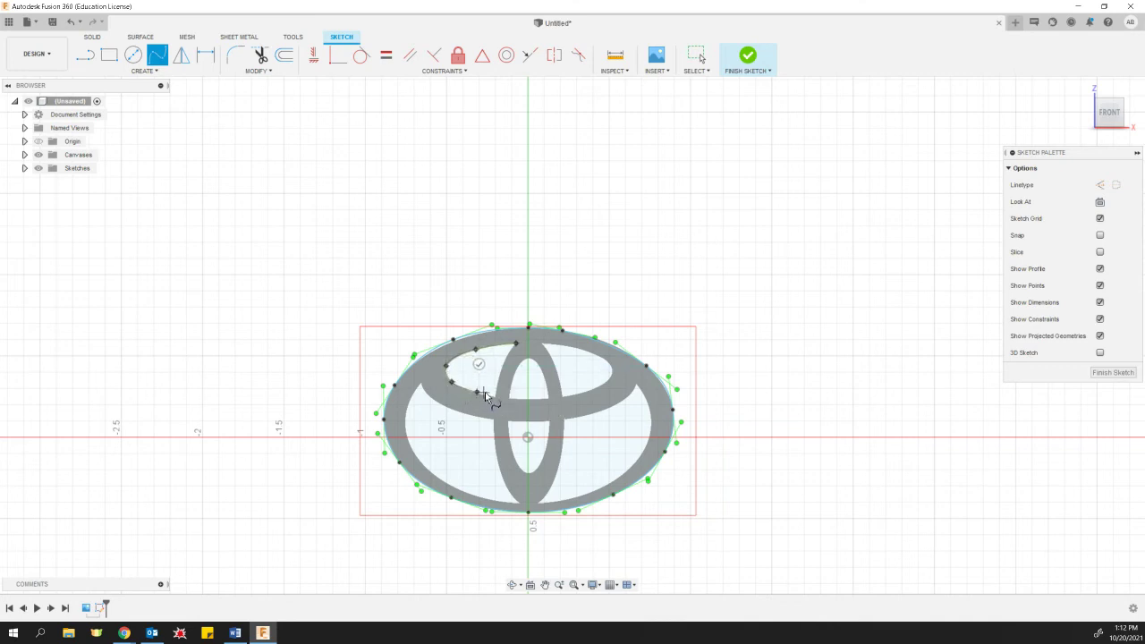
{"action": "double_click", "coordinate": [494, 394]}
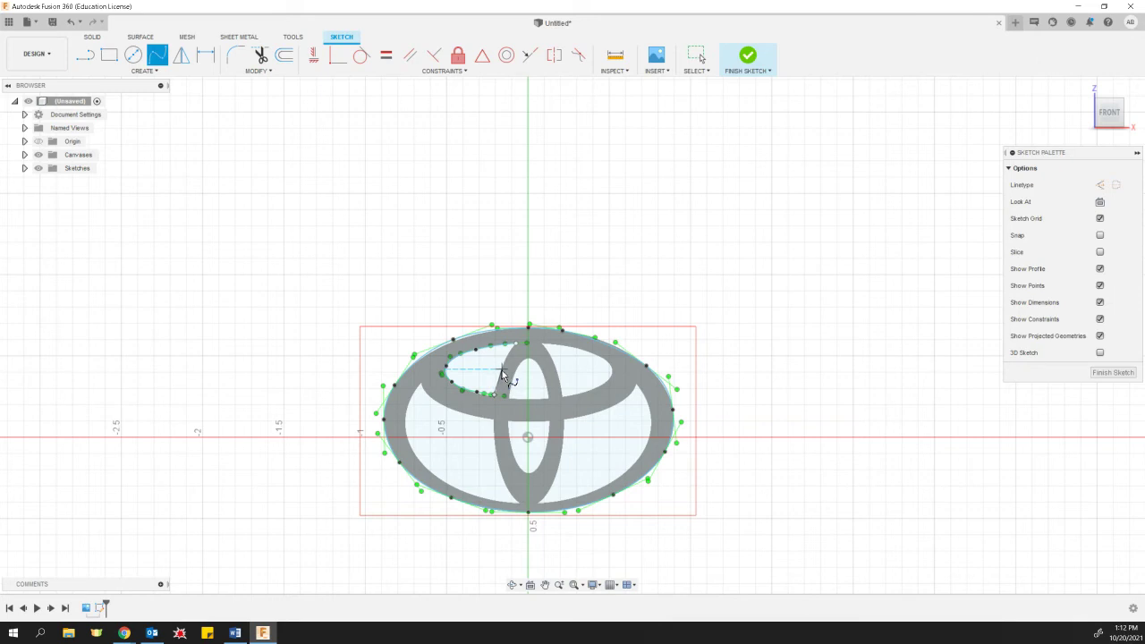
- Trace the curved outer edge of the logo's upper-right opening with a fit point spline, from its upper to its lower inner corner
{"action": "left_click", "coordinate": [543, 344]}
{"action": "scroll", "coordinate": [573, 357], "scroll_direction": "up", "scroll_amount": 5}
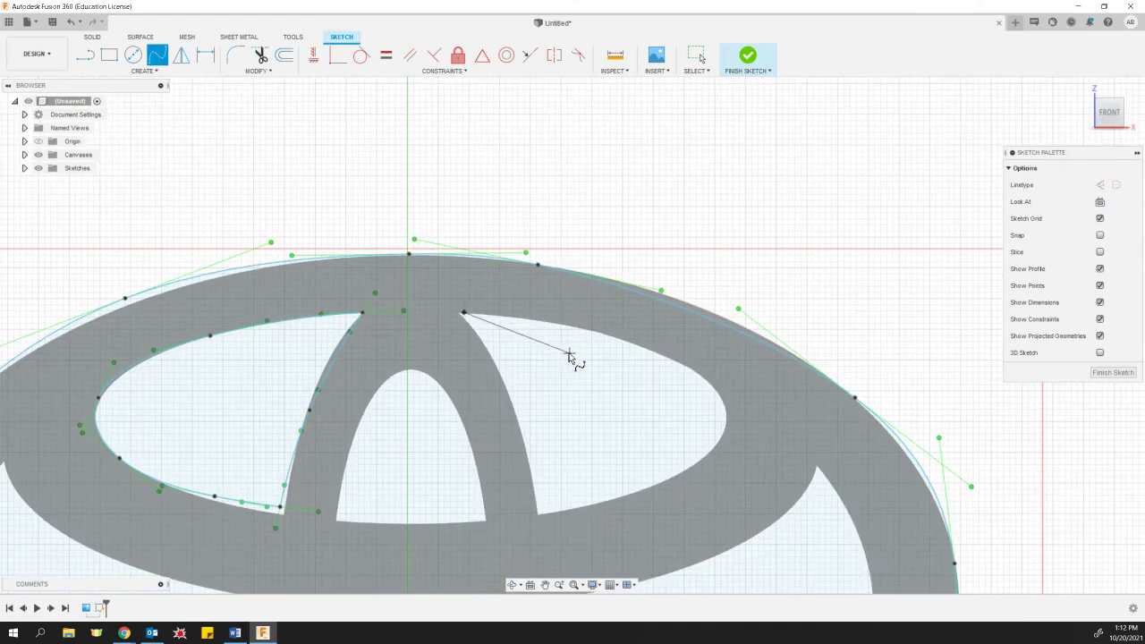
{"action": "left_click", "coordinate": [554, 324]}
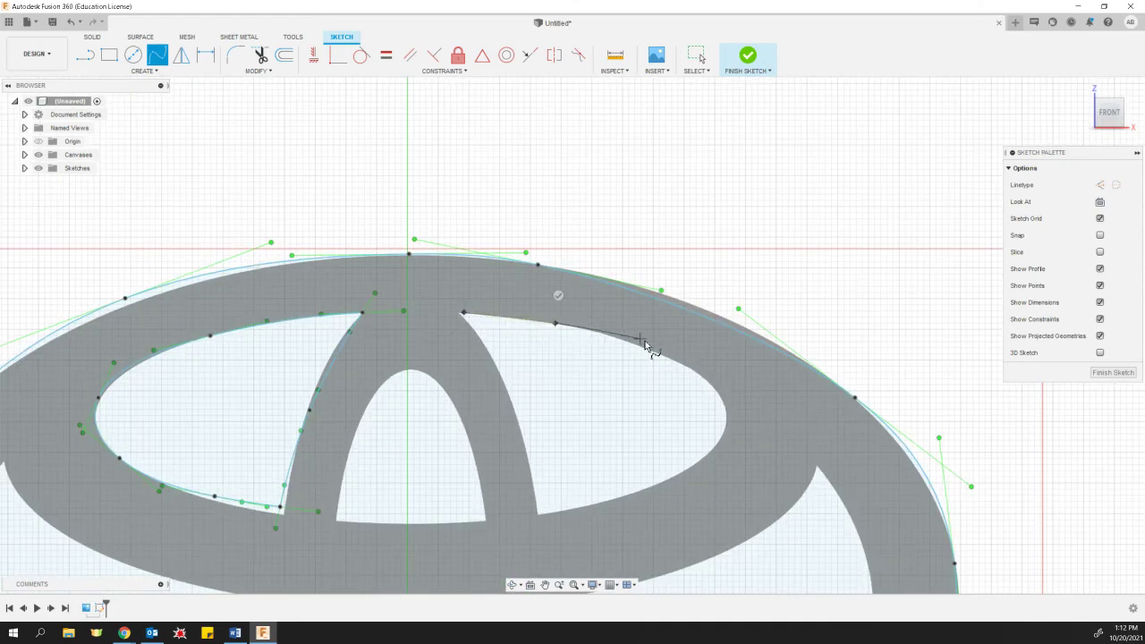
{"action": "left_click", "coordinate": [709, 383]}
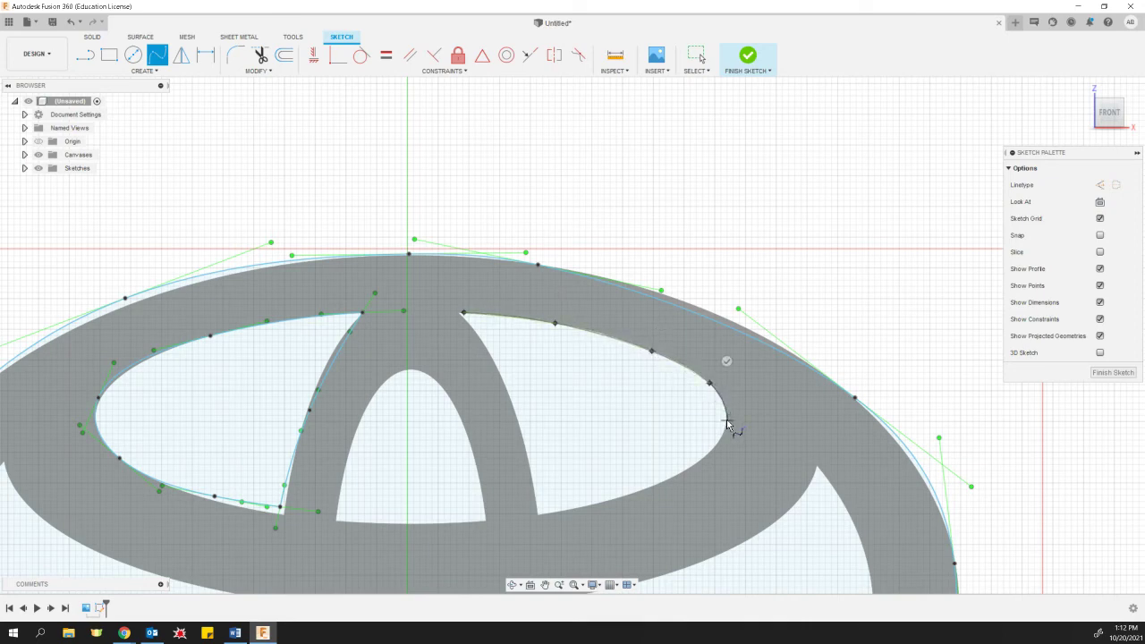
{"action": "left_click", "coordinate": [726, 419]}
{"action": "left_click", "coordinate": [679, 471]}
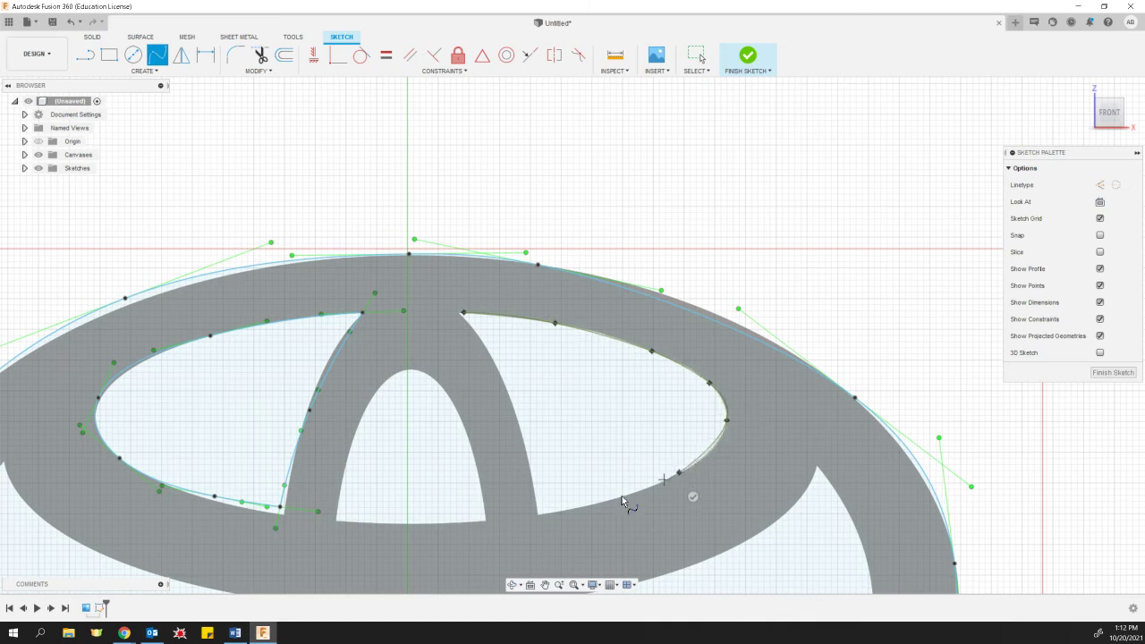
{"action": "left_click", "coordinate": [615, 498]}
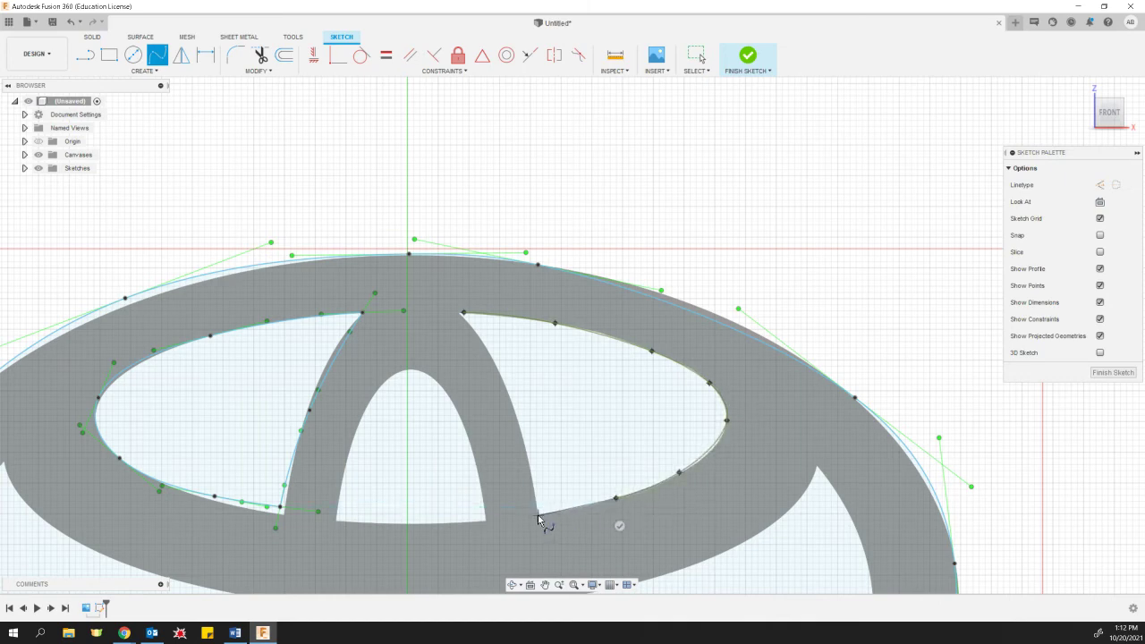
{"action": "double_click", "coordinate": [538, 517]}
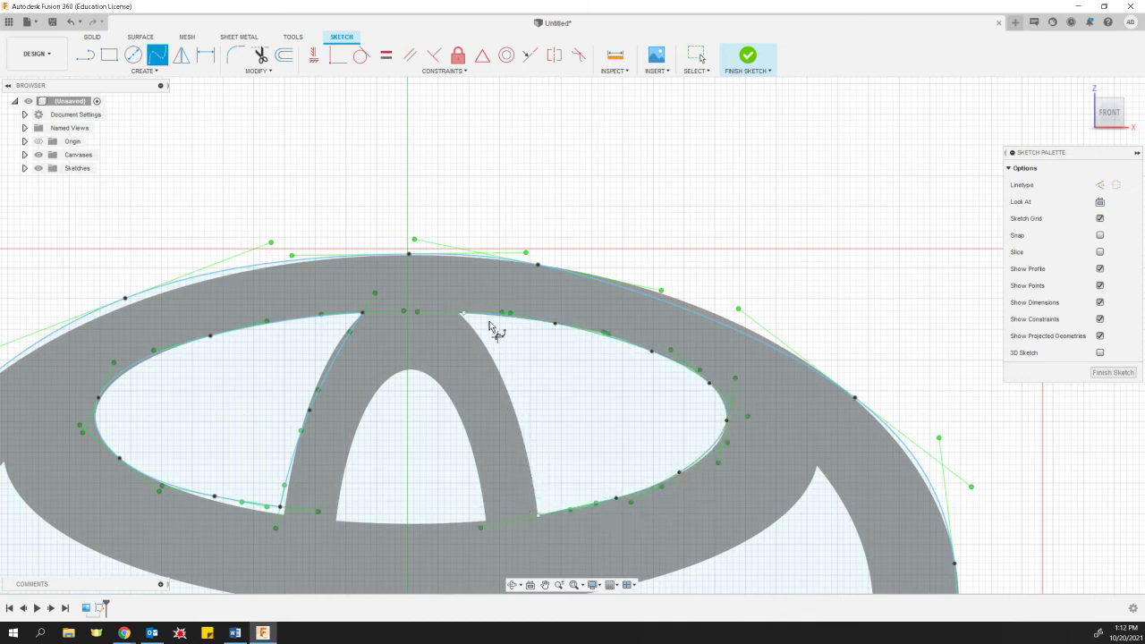
- Close the upper-right opening's outline with a second spline along its inner edge, joining the two inner corners
{"action": "left_click", "coordinate": [463, 314]}
{"action": "left_click", "coordinate": [484, 347]}
{"action": "left_click", "coordinate": [516, 411]}
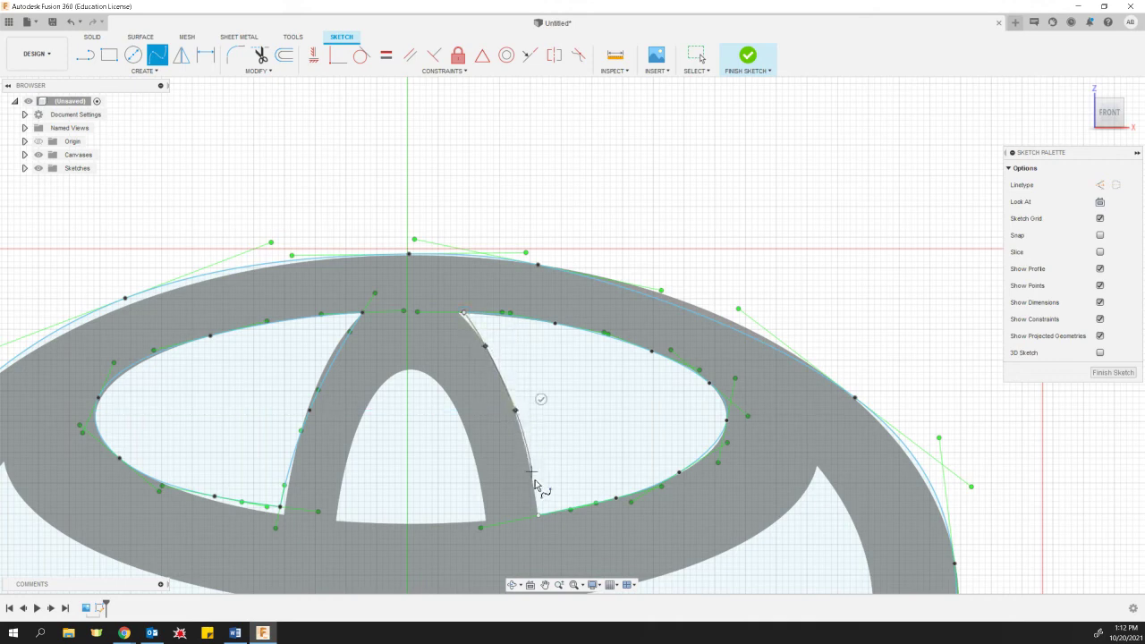
{"action": "double_click", "coordinate": [538, 518]}
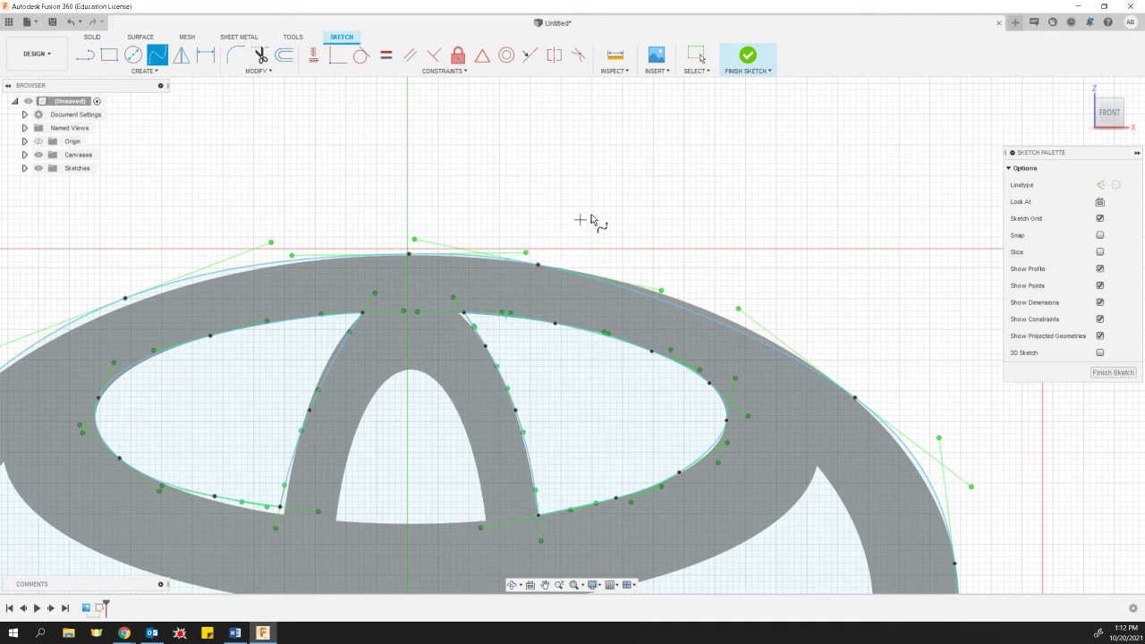
- Finish the sketch and return the model to the home view
{"action": "scroll", "coordinate": [621, 219], "scroll_direction": "down", "scroll_amount": 5}
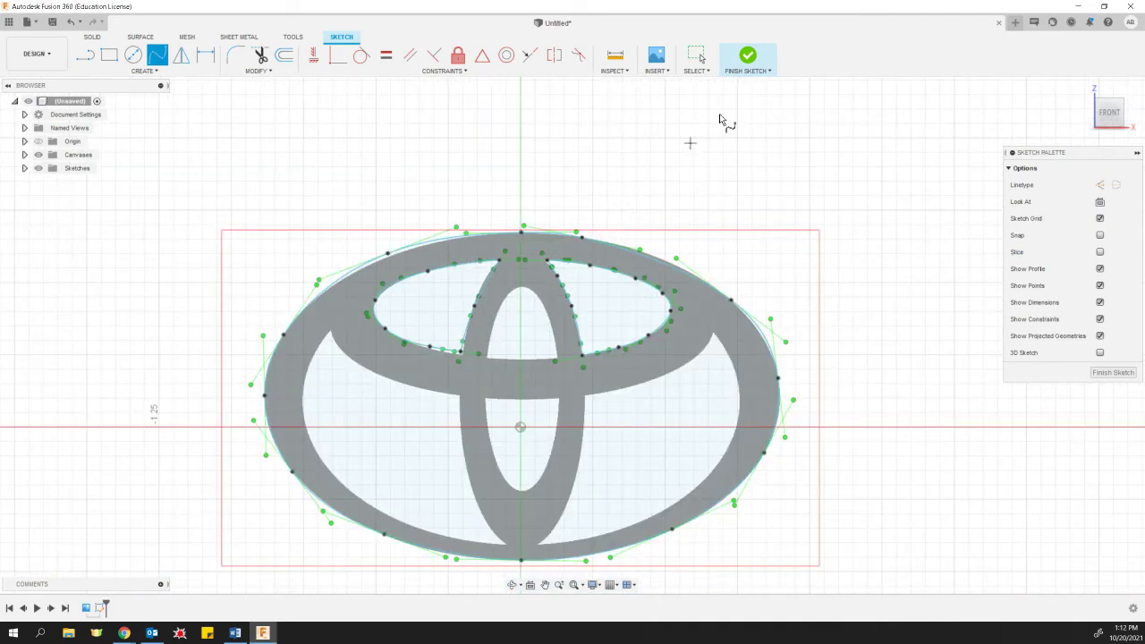
{"action": "left_click", "coordinate": [750, 59]}
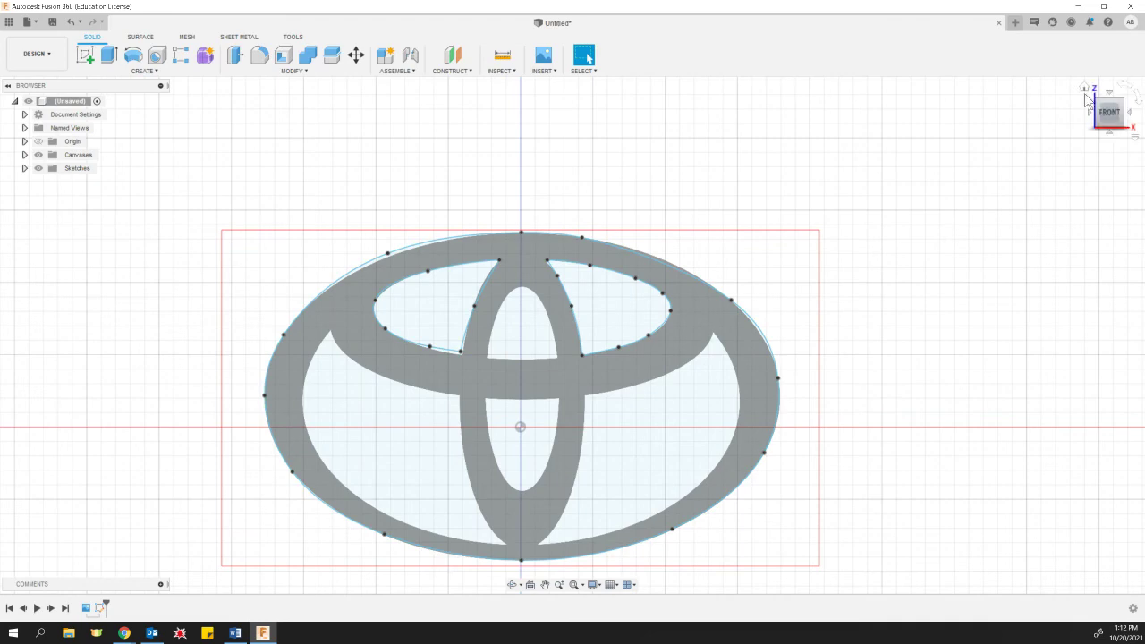
{"action": "left_click", "coordinate": [1084, 88]}
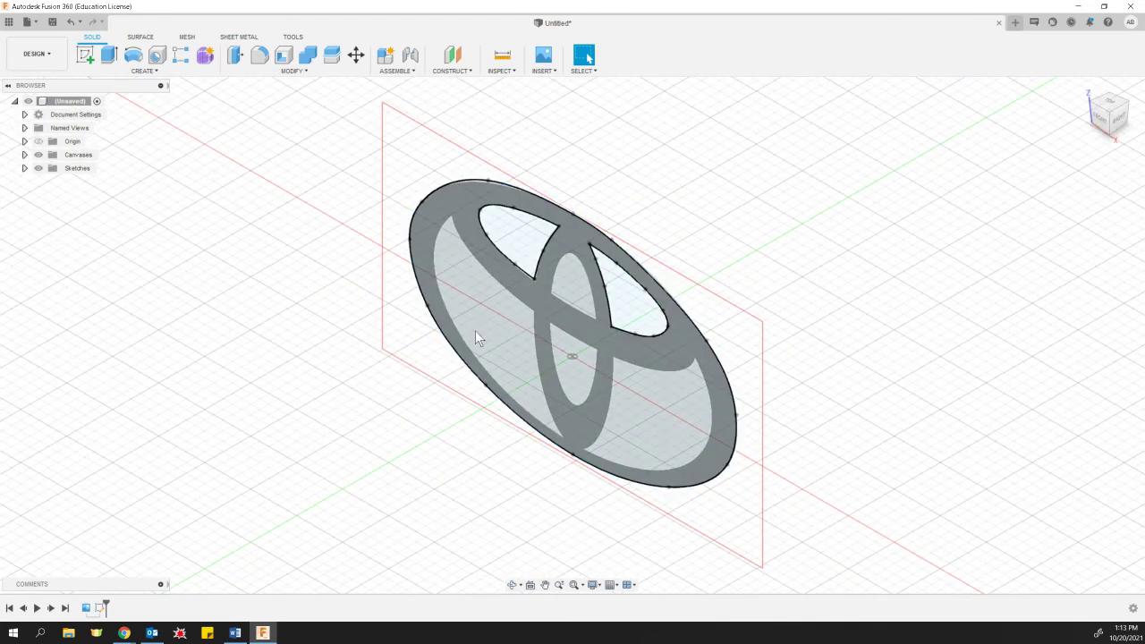
- Delete the Toyota logo canvas from the design and switch to the Chrome browser
{"action": "left_click", "coordinate": [478, 330]}
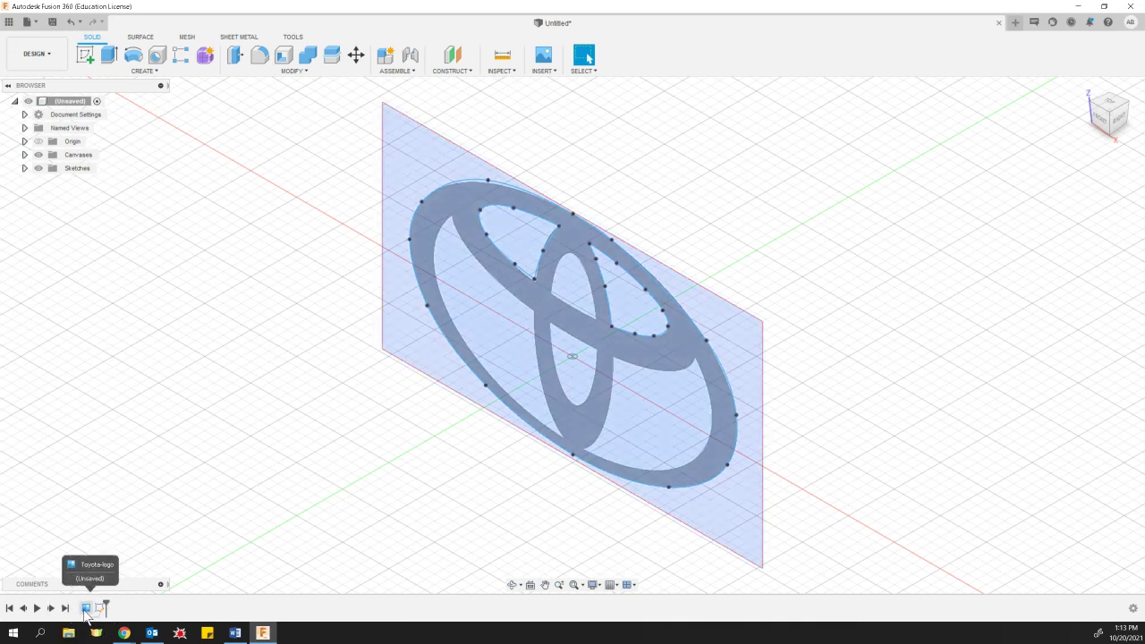
{"action": "right_click", "coordinate": [84, 608]}
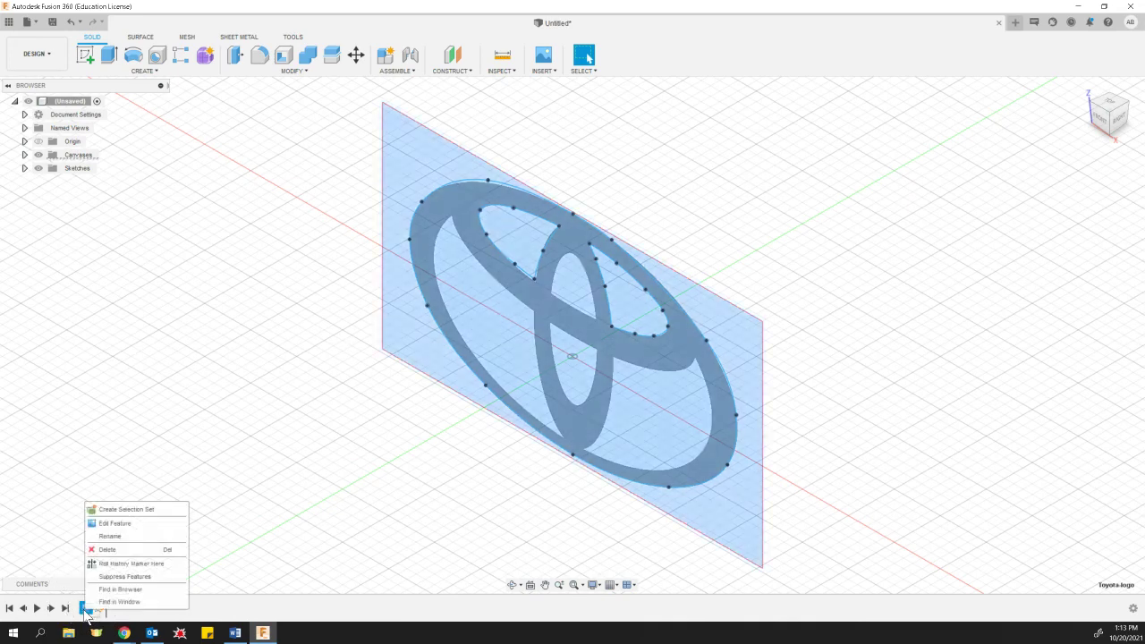
{"action": "left_click", "coordinate": [126, 547]}
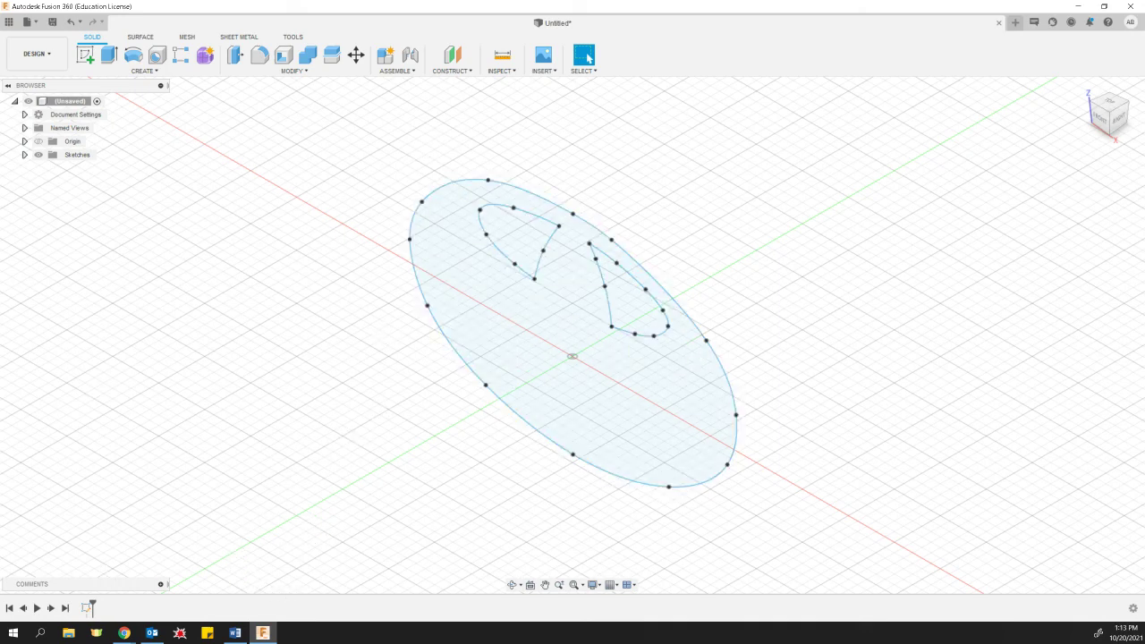
{"action": "key", "text": "alt+Tab"}
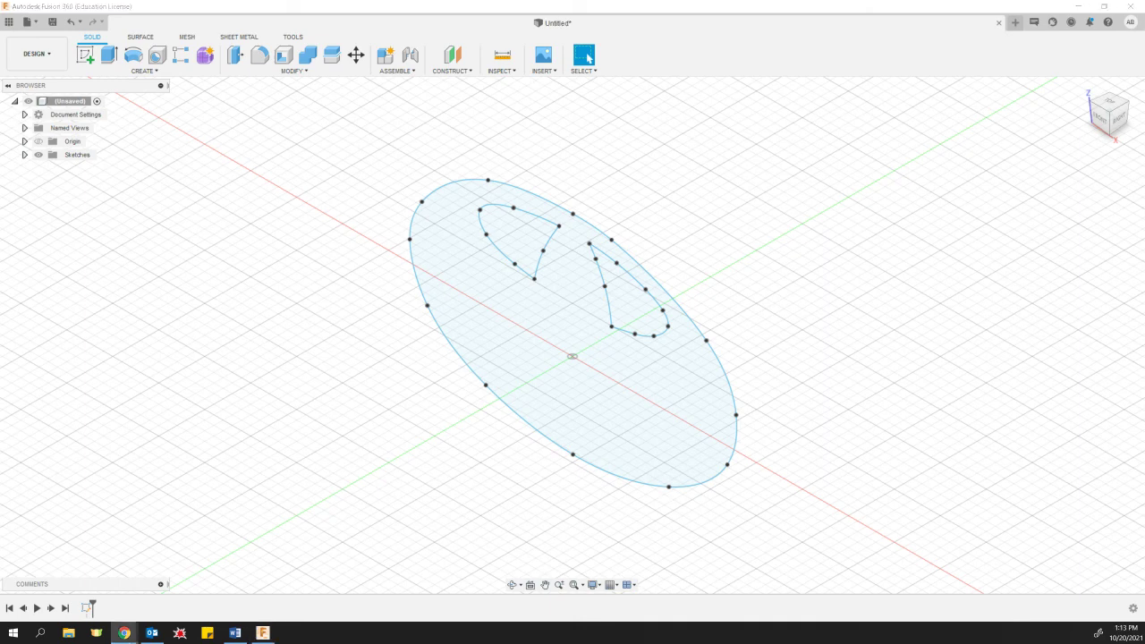